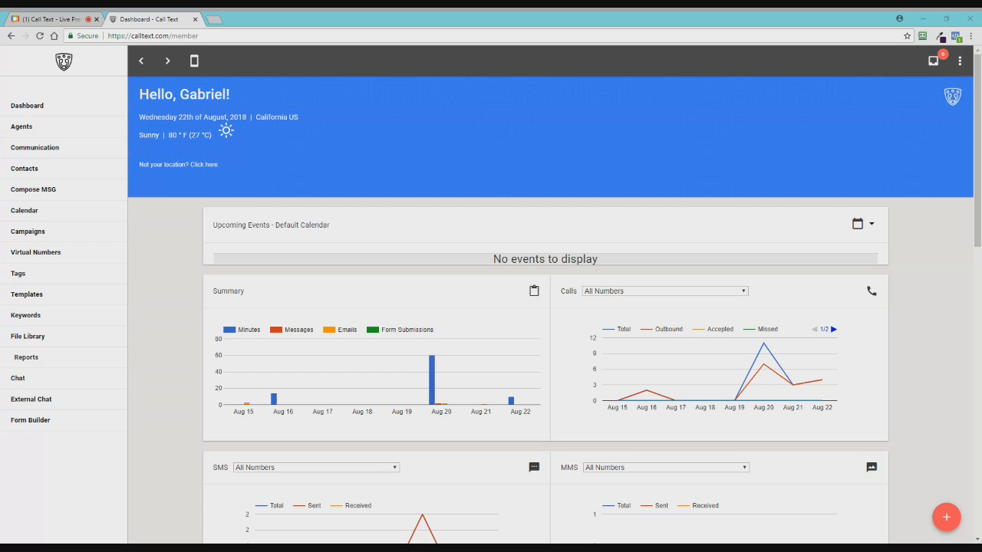
# Step: Open the Calendar page showing the empty August 2018 Default Calendar view, then switch to the meeting tab
pyautogui.click(35, 214)
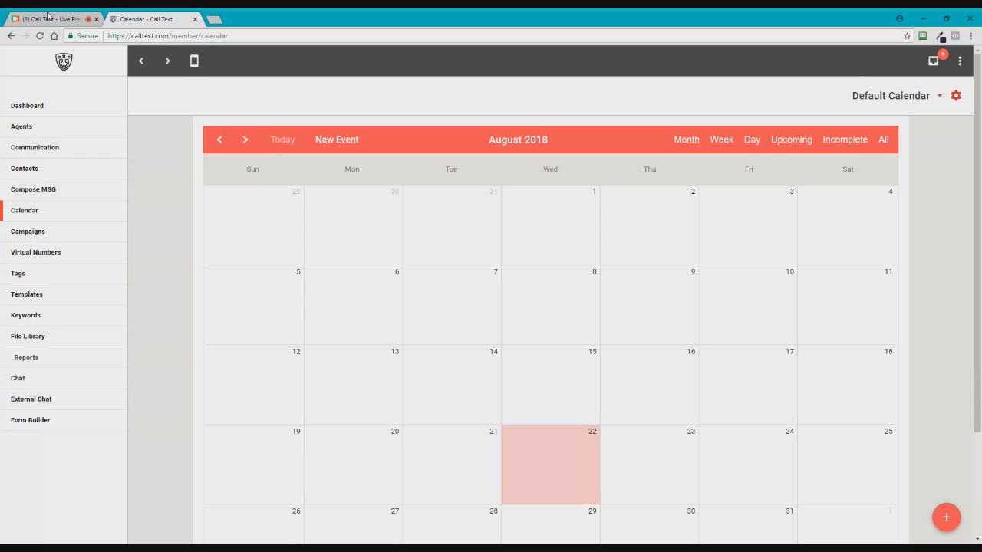
pyautogui.click(48, 16)
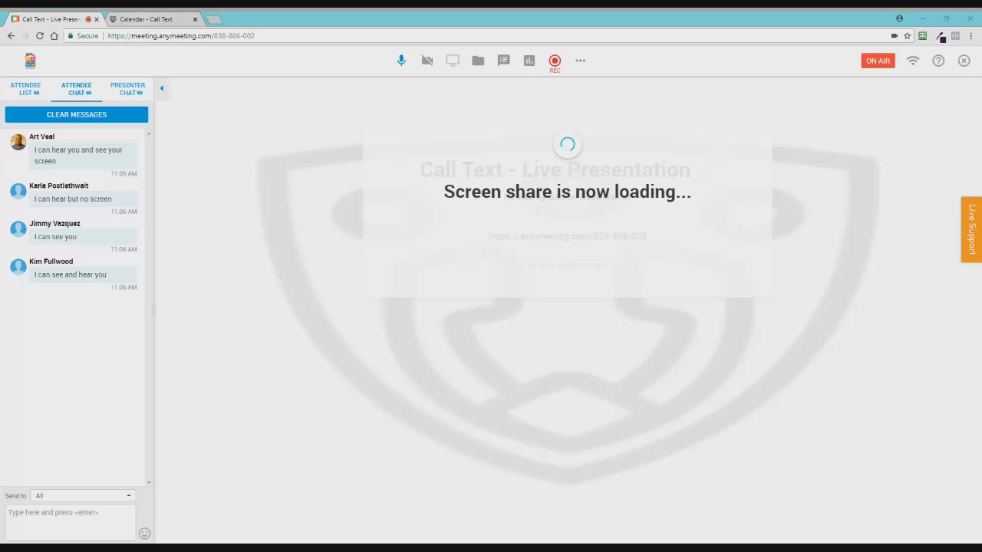
# Step: Switch from the AnyMeeting screen-share page back to the Call Text calendar tab
pyautogui.click(141, 17)
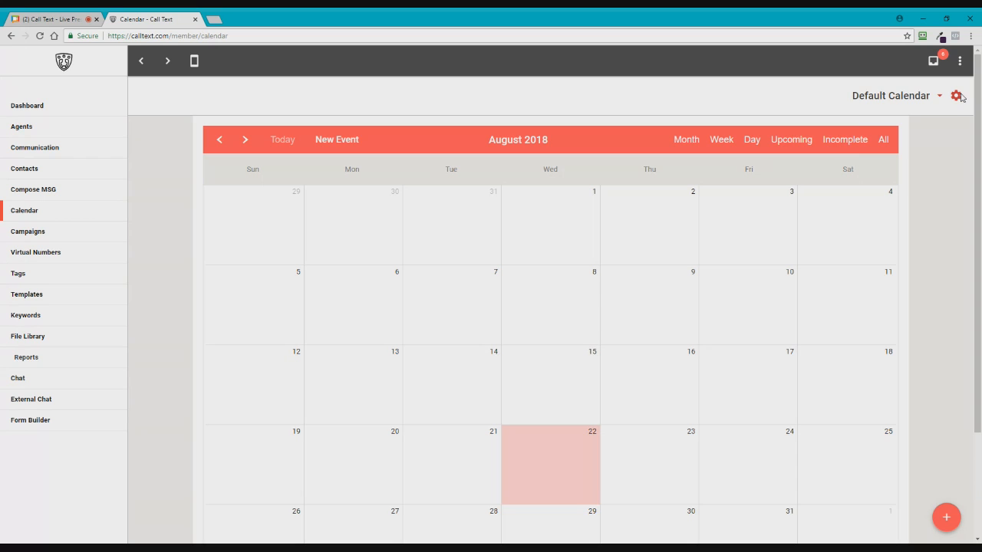
# Step: Create a new calendar named 'Appointment Calendar' through the gear menu's Add Calendar
pyautogui.click(956, 97)
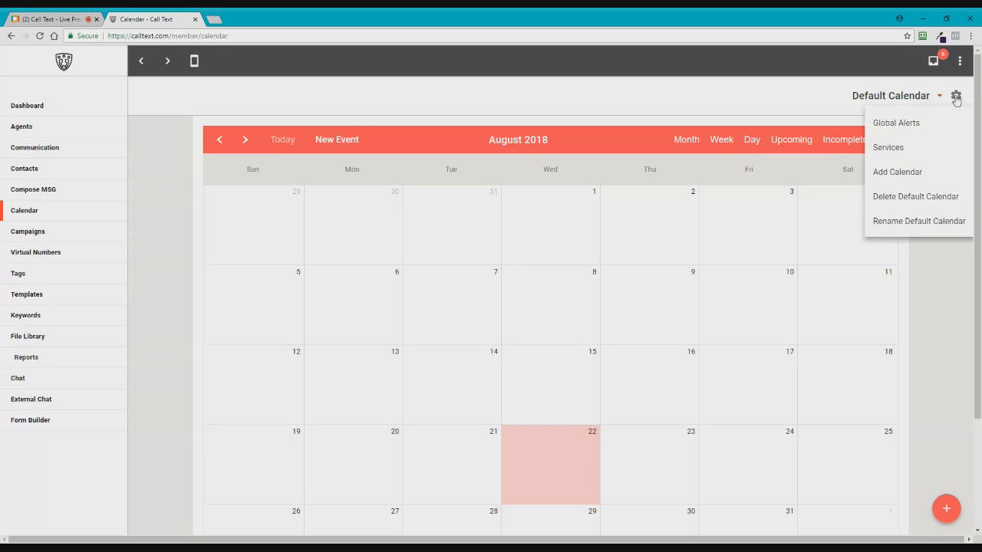
pyautogui.click(904, 177)
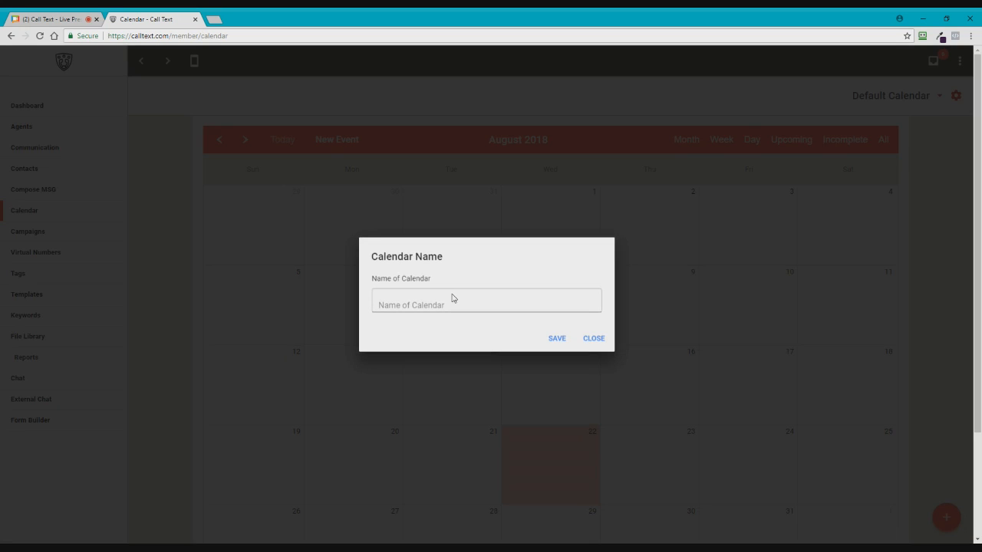
pyautogui.click(453, 299)
pyautogui.write('Appointment Calendar')
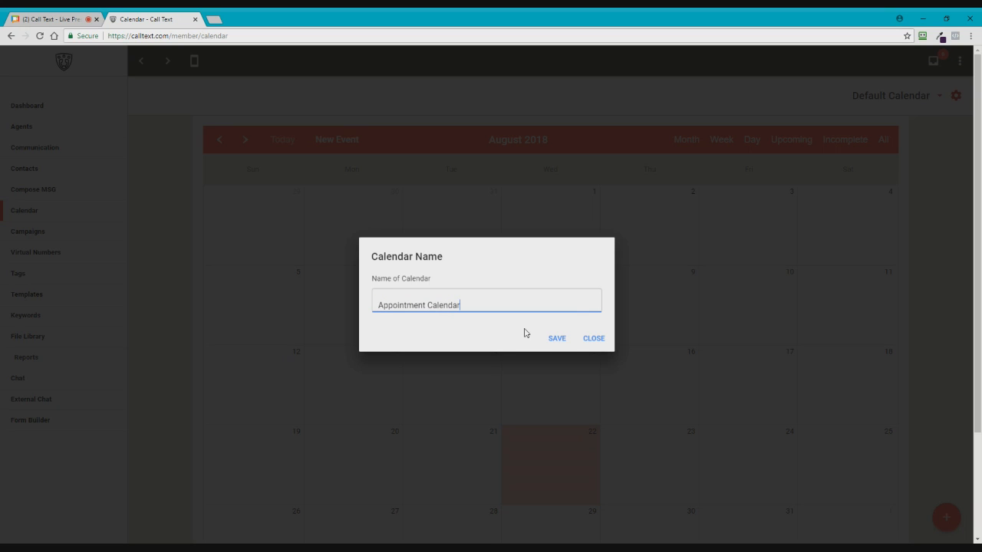
pyautogui.click(555, 340)
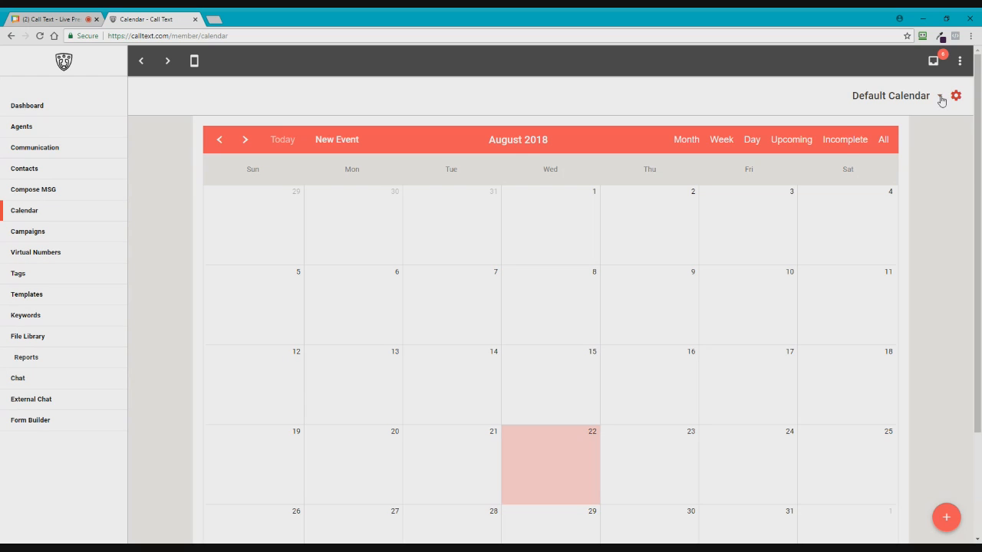
pyautogui.click(939, 99)
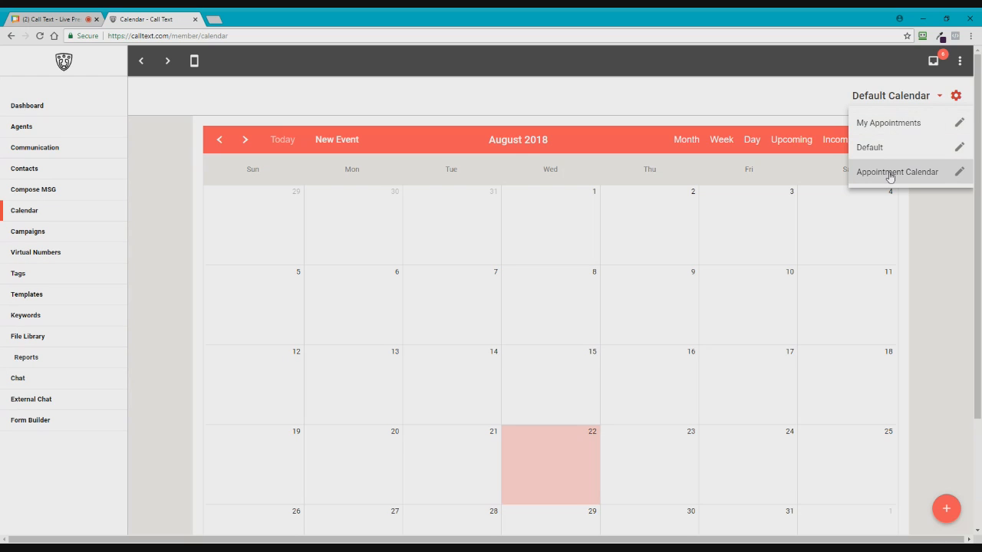
# Step: Open Appointment Calendar's settings to view its name, colour and notification options
pyautogui.click(959, 176)
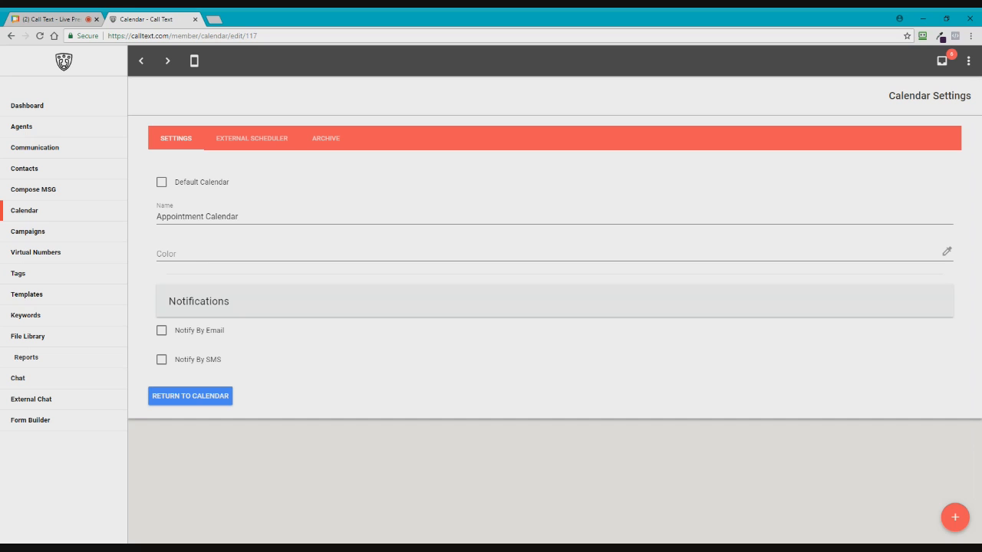
pyautogui.click(158, 253)
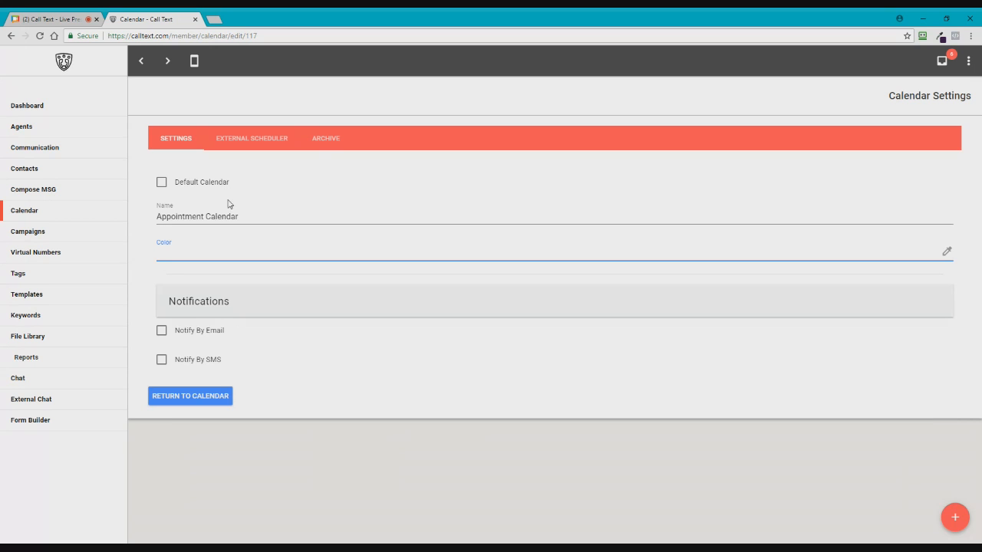
# Step: Show the Appointment Calendar's External Scheduler HTML embed code and select the snippet
pyautogui.click(334, 138)
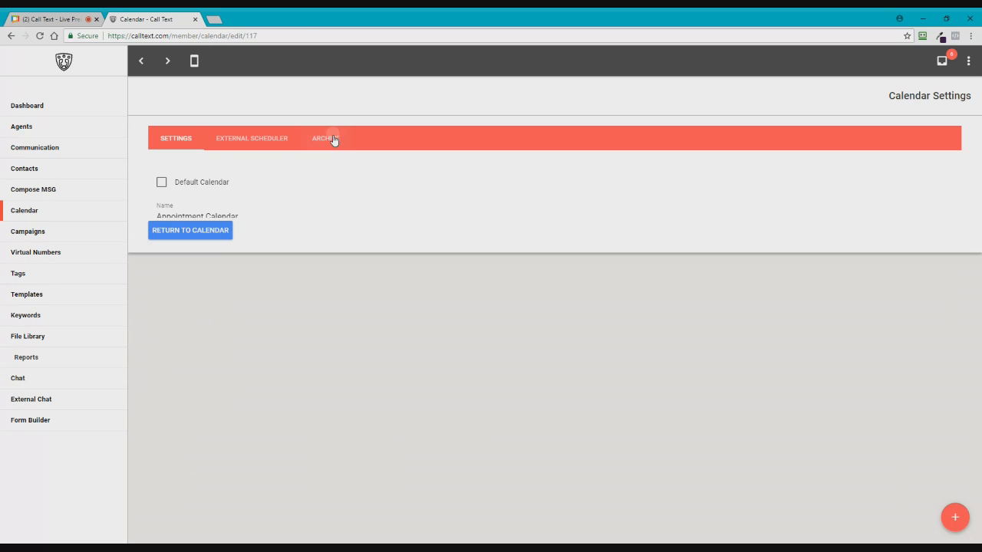
pyautogui.click(253, 140)
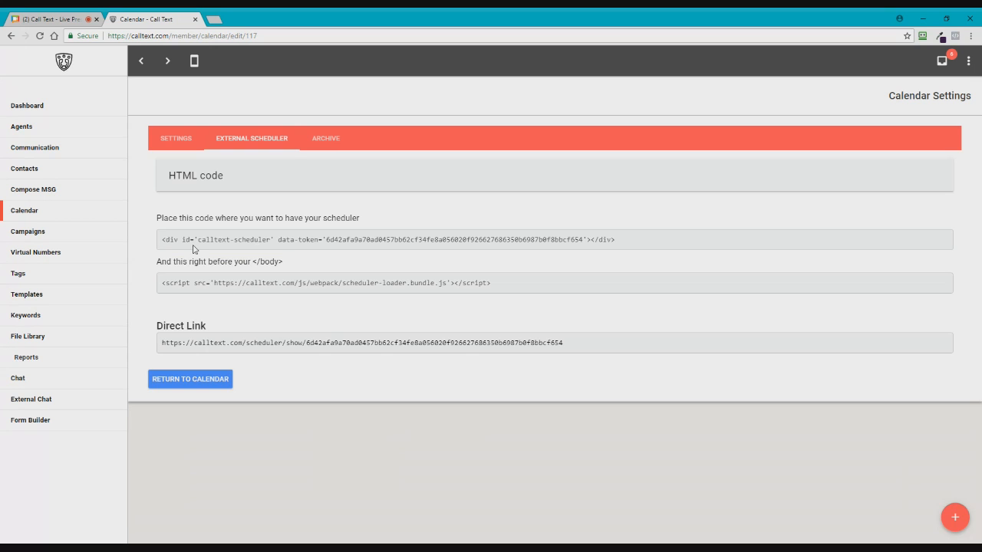
pyautogui.moveTo(161, 240); pyautogui.dragTo(491, 283)
pyautogui.click(495, 285)
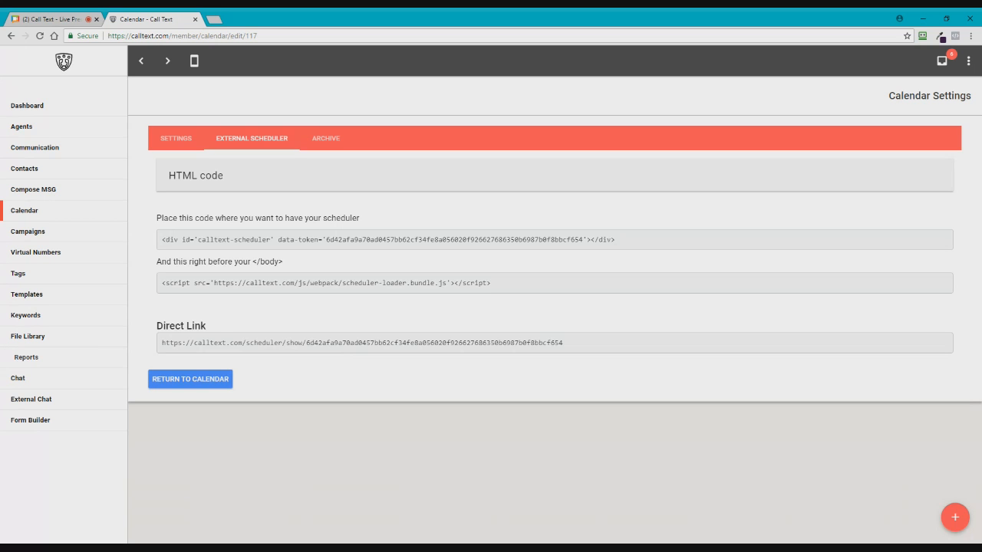
pyautogui.click(347, 345)
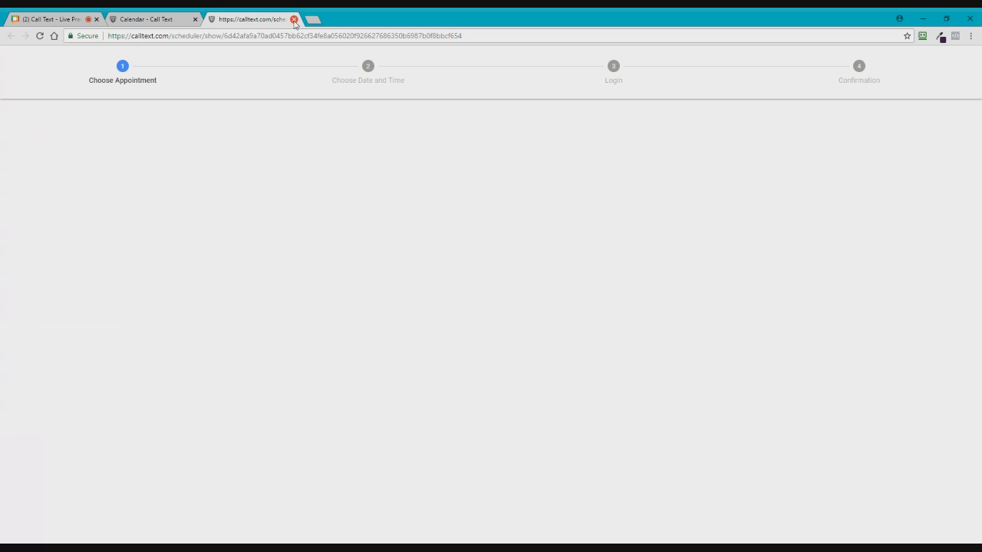
pyautogui.click(294, 20)
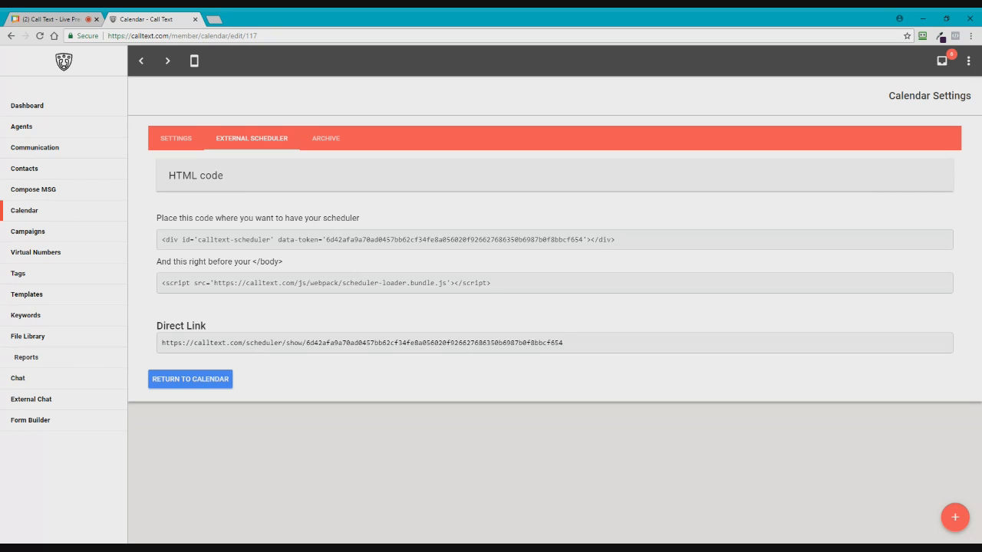
# Step: Return to the calendar and start a new service from the gear menu's Services list
pyautogui.click(218, 381)
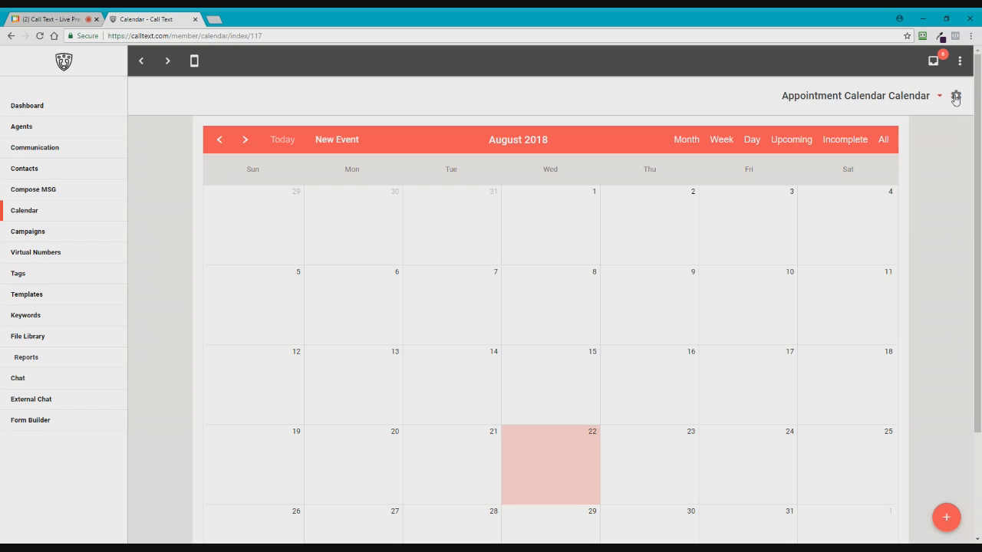
pyautogui.click(956, 97)
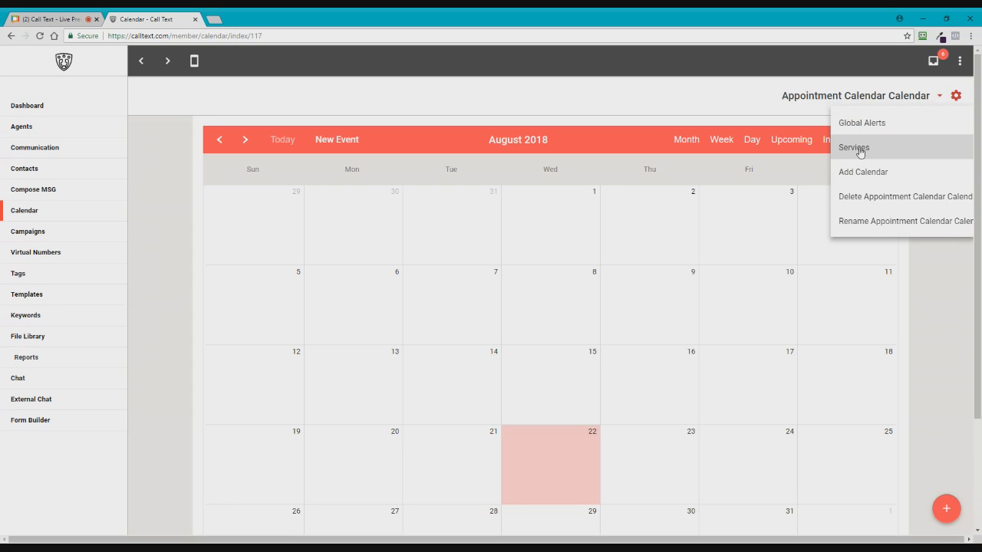
pyautogui.click(860, 150)
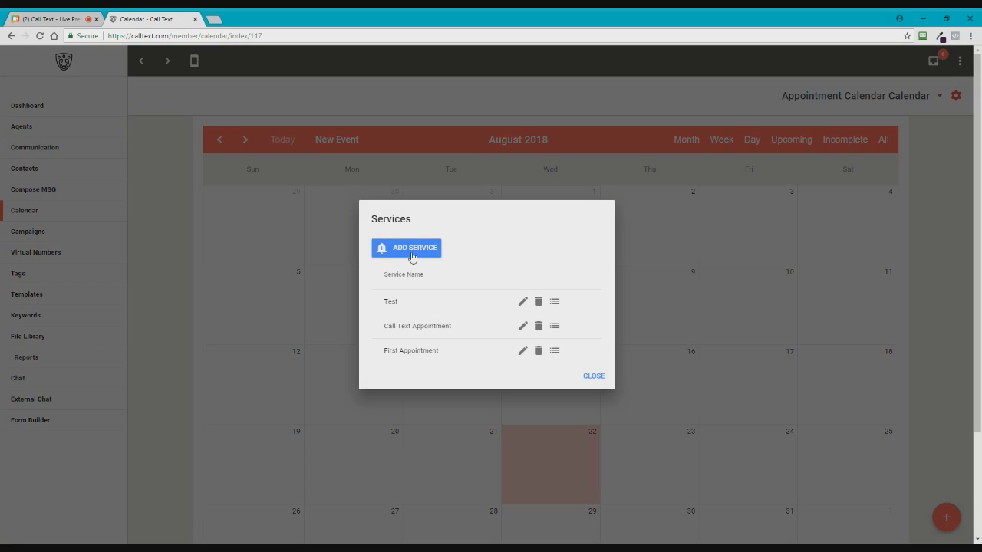
pyautogui.click(403, 254)
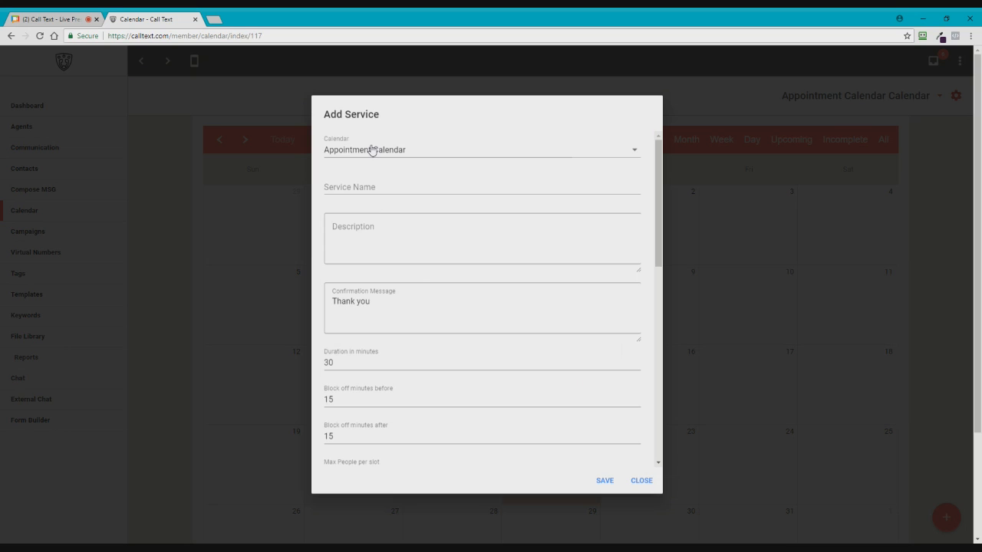
# Step: Keep Appointment Calendar for the new service and name it 'Free Offer Appointment'
pyautogui.click(361, 156)
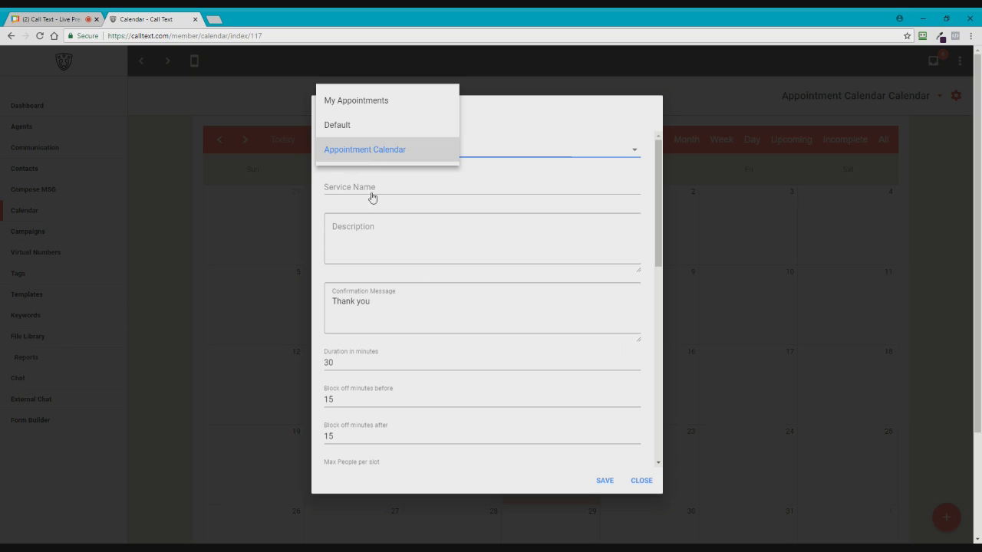
pyautogui.click(364, 152)
pyautogui.click(326, 187)
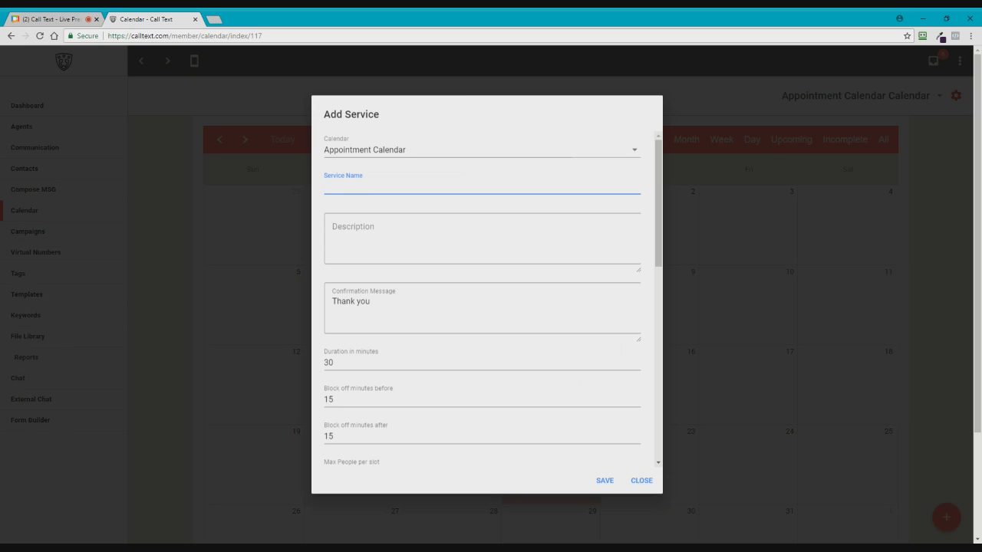
pyautogui.write('Free Offer Appointment')
# Step: Enter the description 'Schedule an appointment to receve a free offer on your house.'
pyautogui.click(369, 227)
pyautogui.write('Schedule an appointment to receve a ')
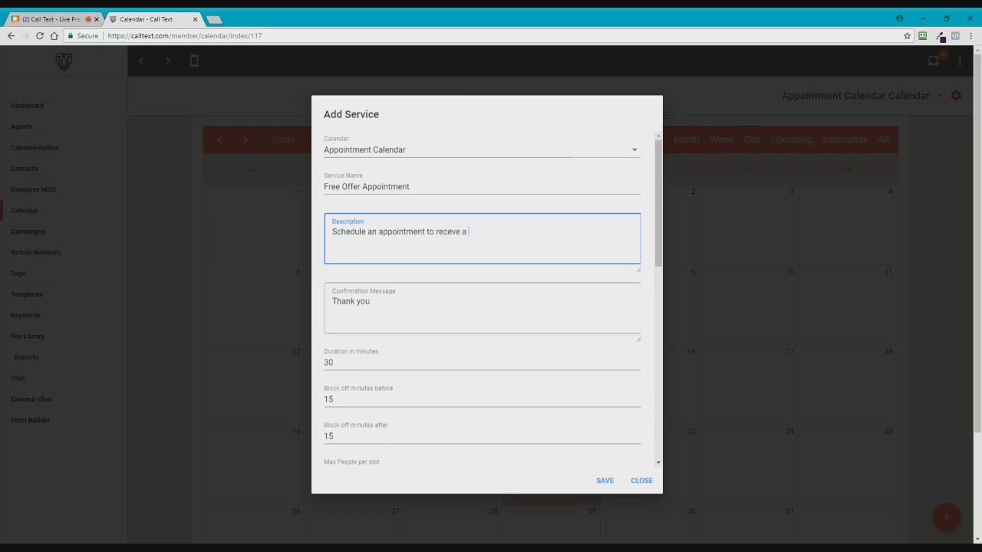
pyautogui.write('free offer on your ou')
pyautogui.press('BackSpace')
pyautogui.write('house.')
pyautogui.scroll(-2, 386, 324)
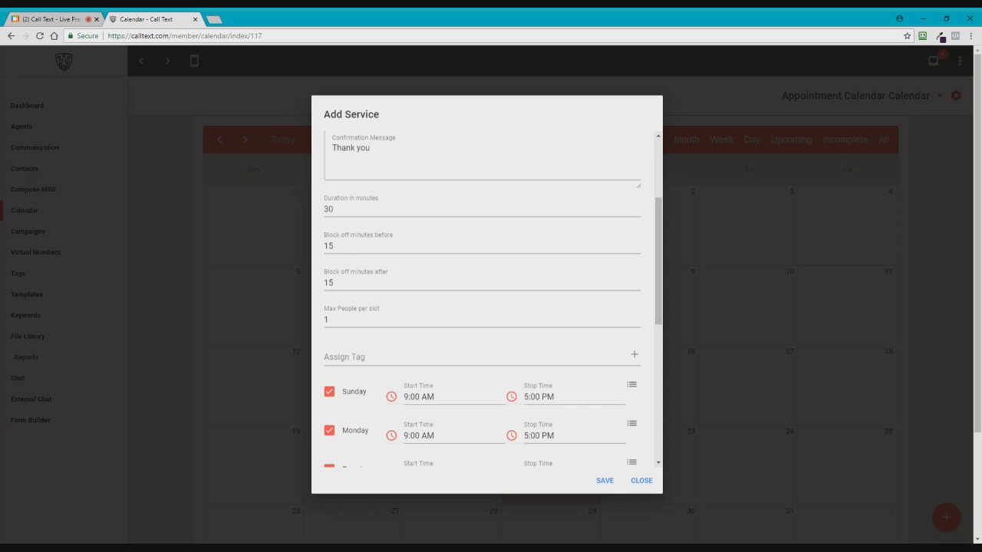
# Step: Set the block-off minutes before and after the appointment to 0
pyautogui.doubleClick(319, 253)
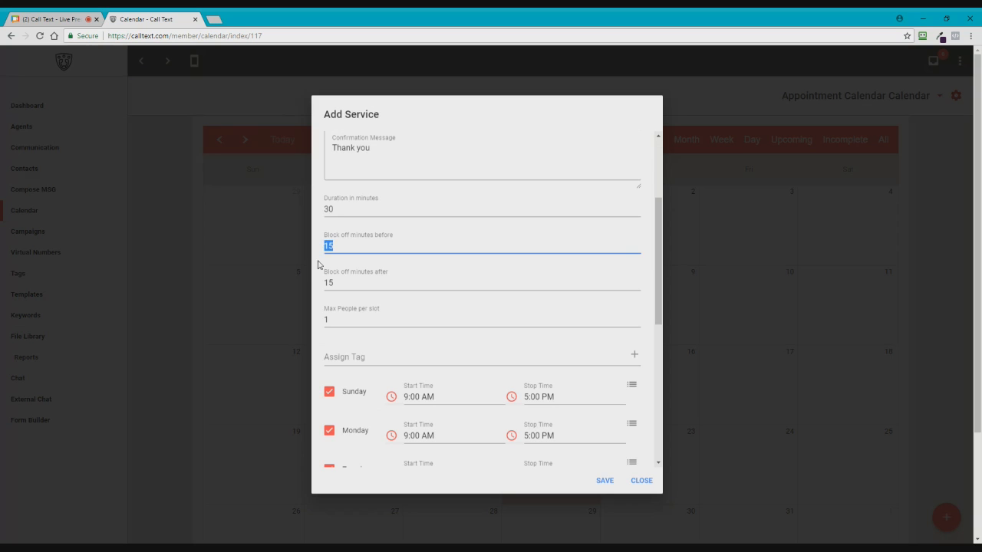
pyautogui.write('0')
pyautogui.press('Tab')
pyautogui.write('0')
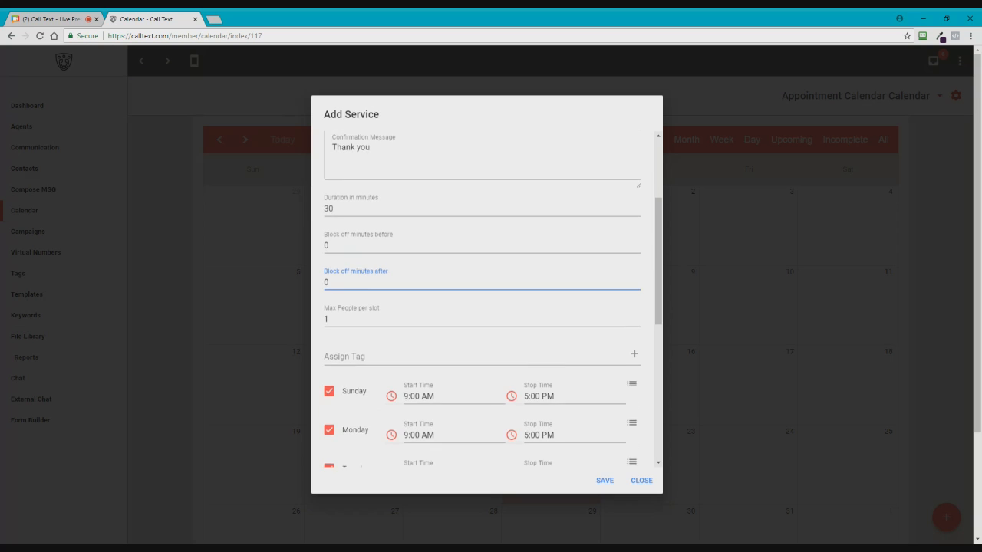
pyautogui.scroll(-1, 389, 341)
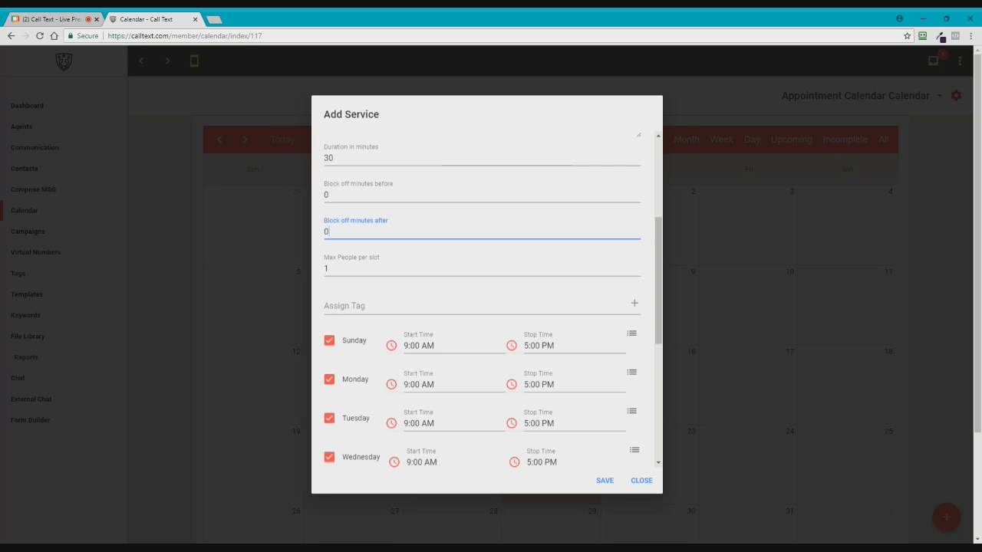
pyautogui.scroll(-3, 349, 347)
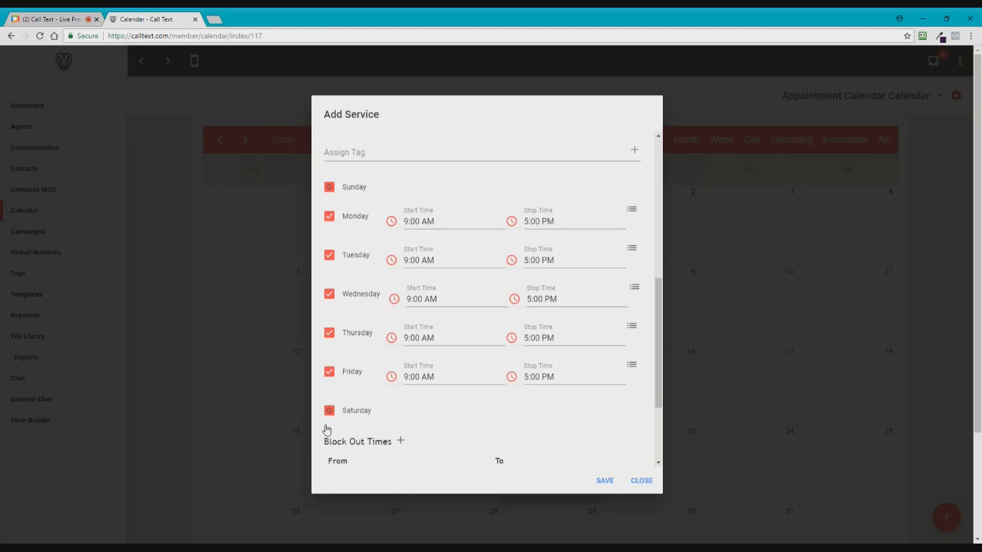
# Step: Make Saturday, Sunday and Tuesday unavailable and start Monday at 12:00 PM
pyautogui.click(329, 410)
pyautogui.click(433, 221)
pyautogui.click(504, 197)
pyautogui.click(462, 97)
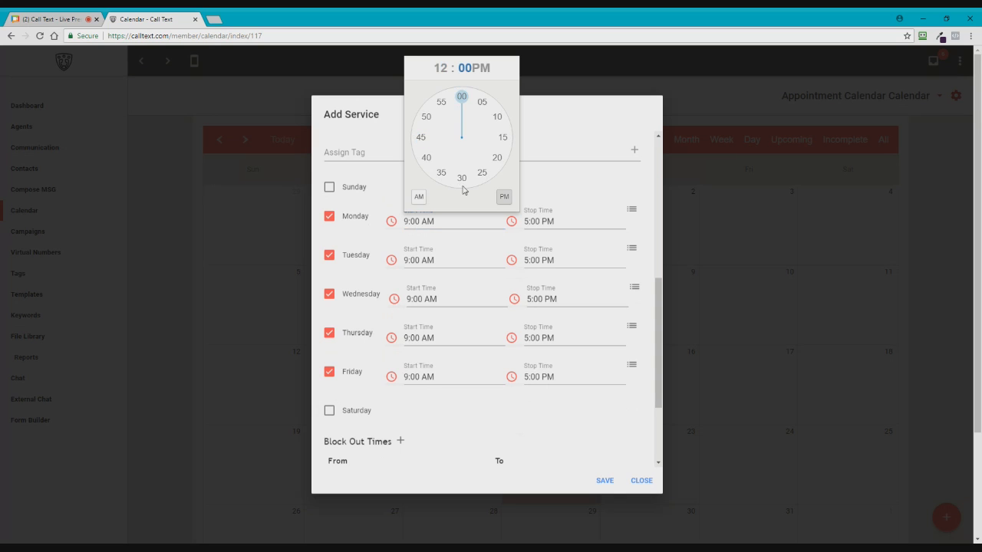
pyautogui.click(462, 98)
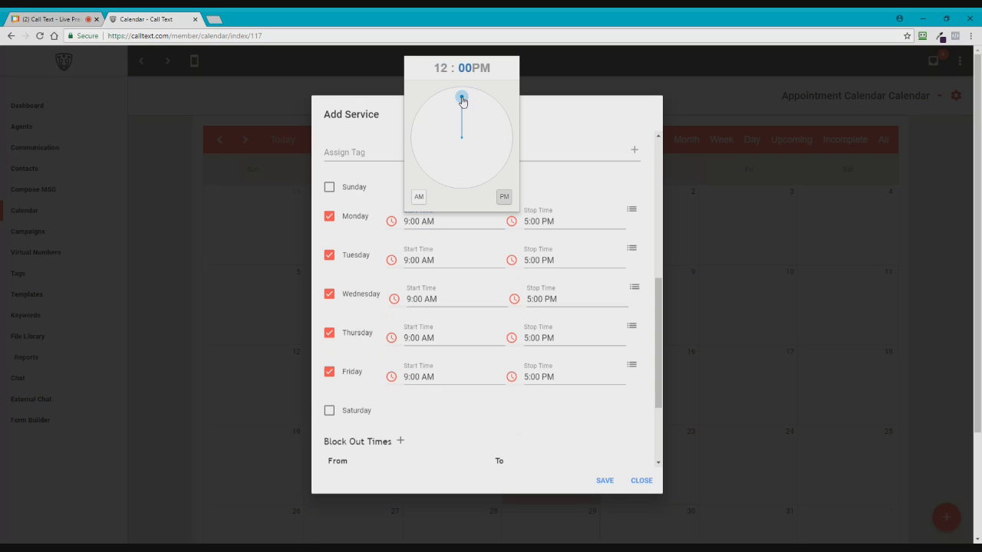
pyautogui.click(329, 256)
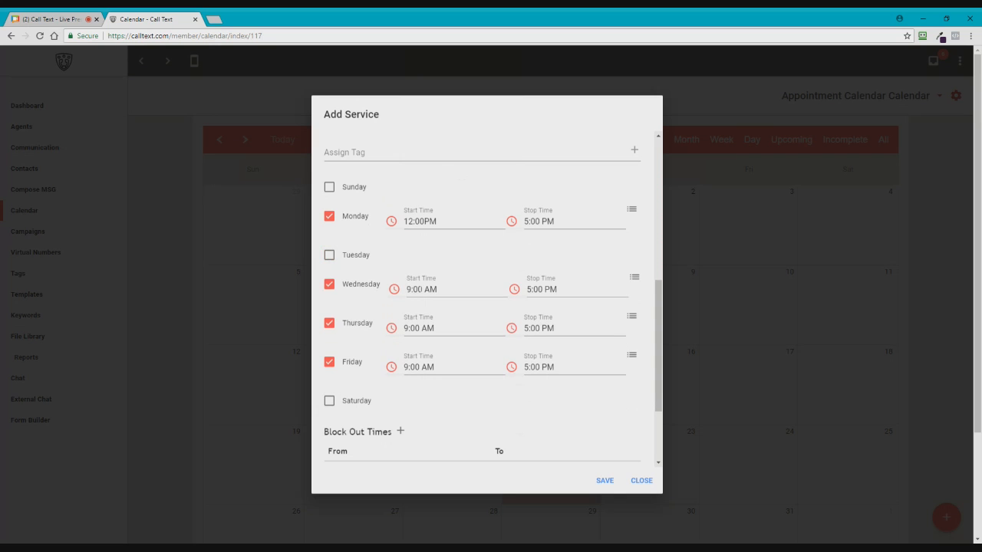
pyautogui.click(417, 290)
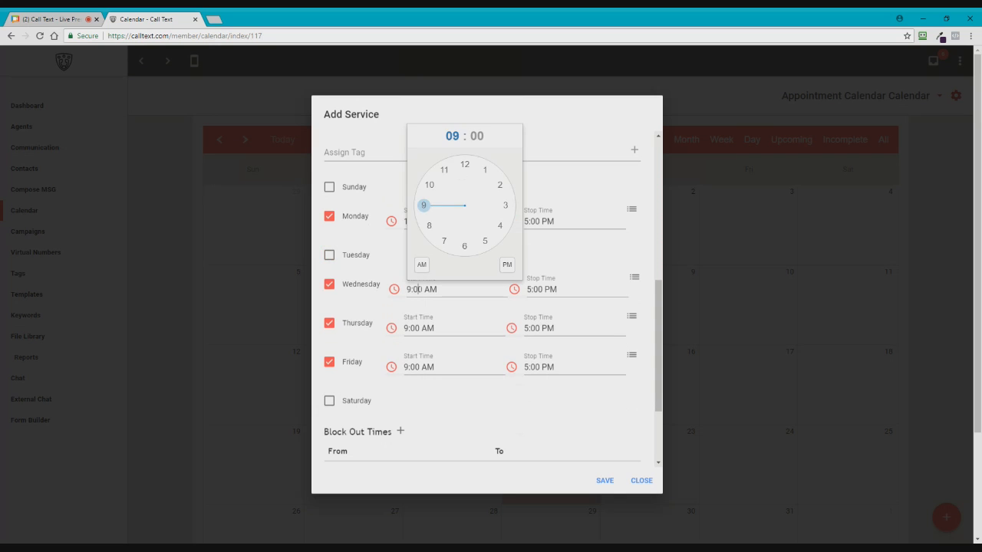
pyautogui.click(420, 393)
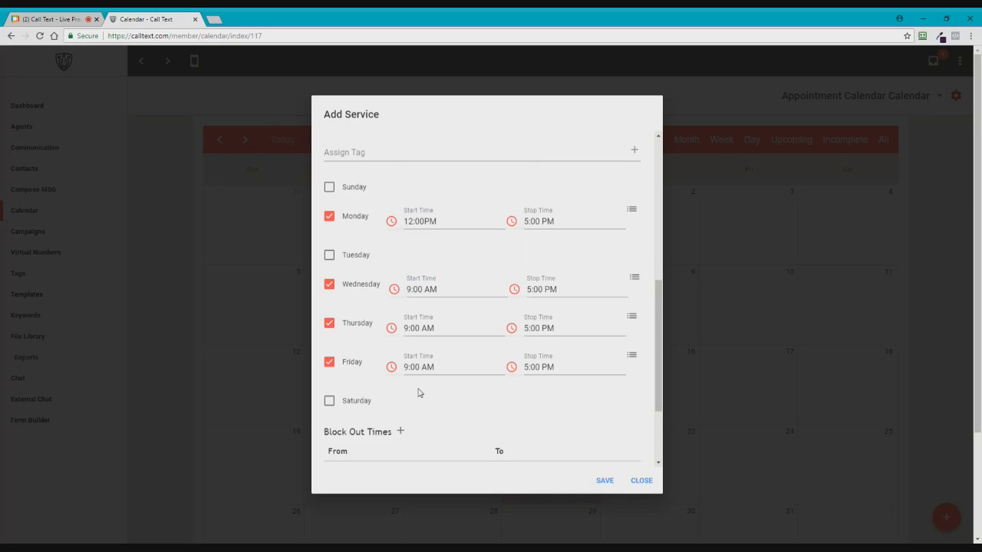
pyautogui.scroll(-3, 420, 393)
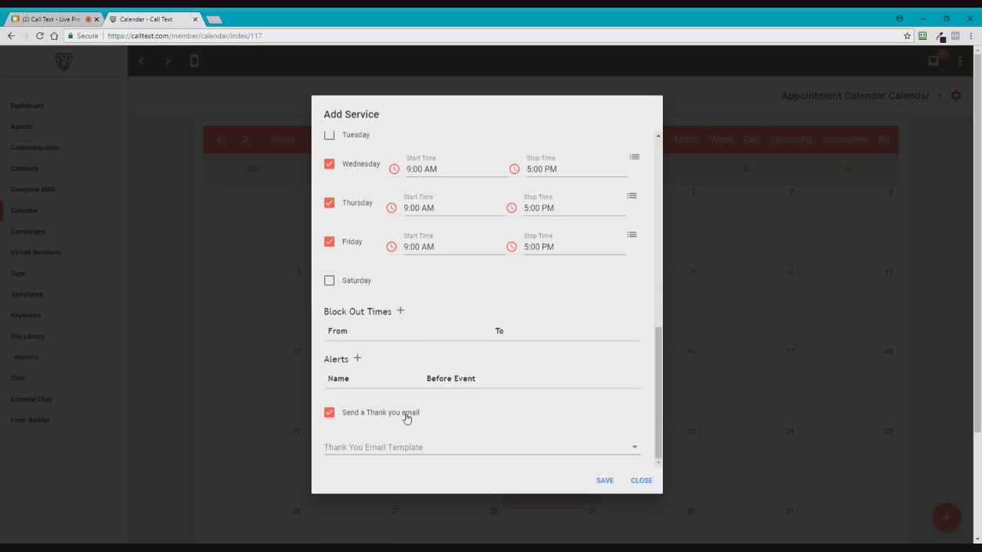
# Step: Turn off the thank-you email and save the Free Offer Appointment service
pyautogui.click(363, 418)
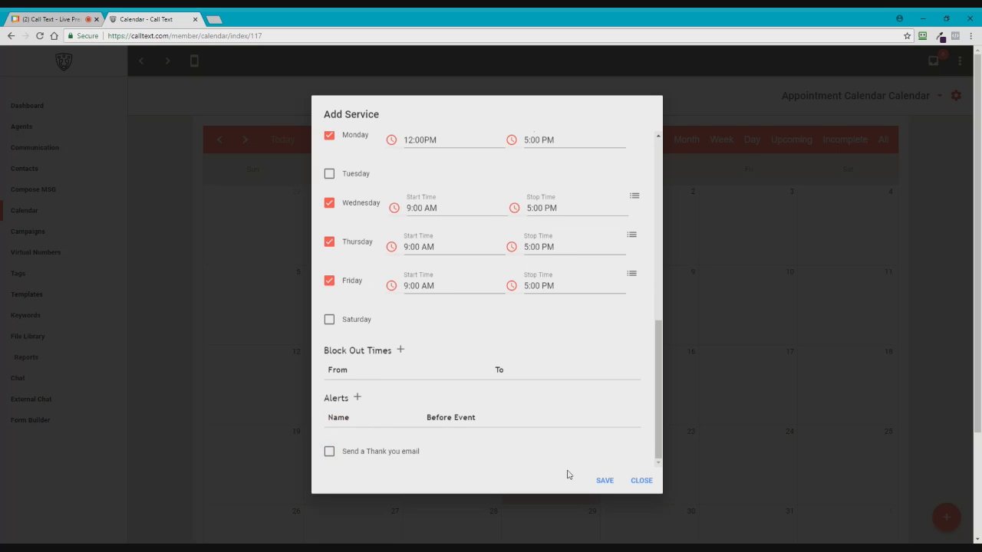
pyautogui.click(605, 481)
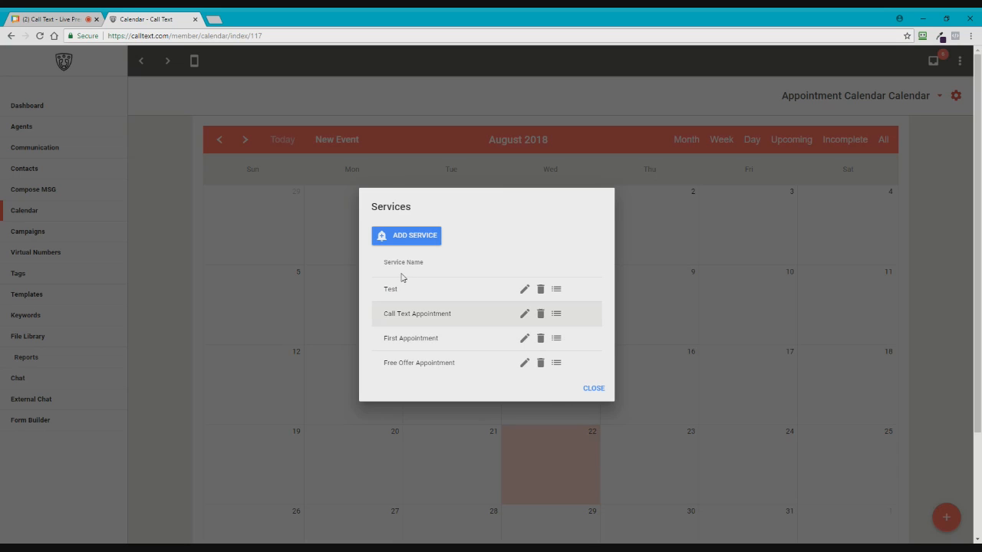
pyautogui.click(595, 390)
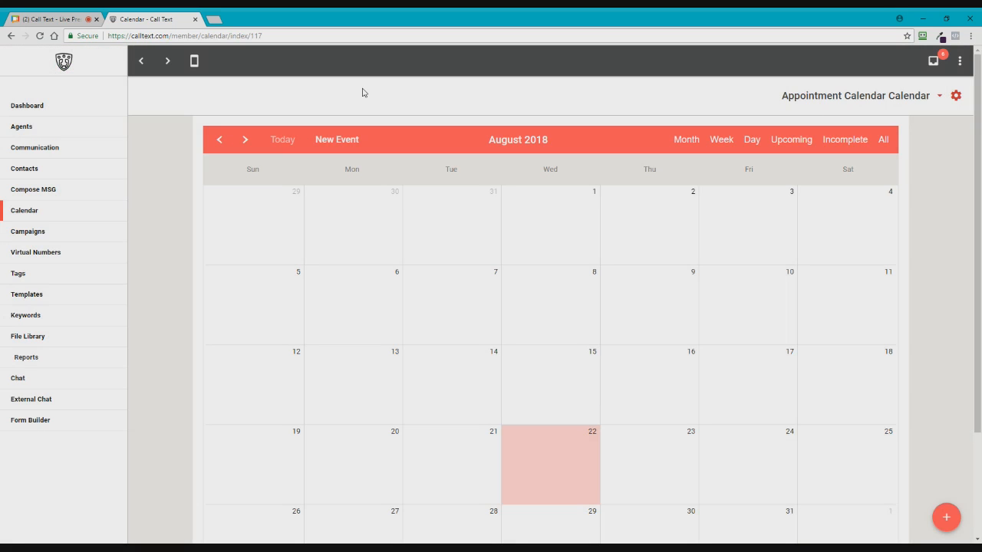
# Step: Open Appointment Calendar's External Scheduler tab and launch its Direct Link in a new tab
pyautogui.click(939, 96)
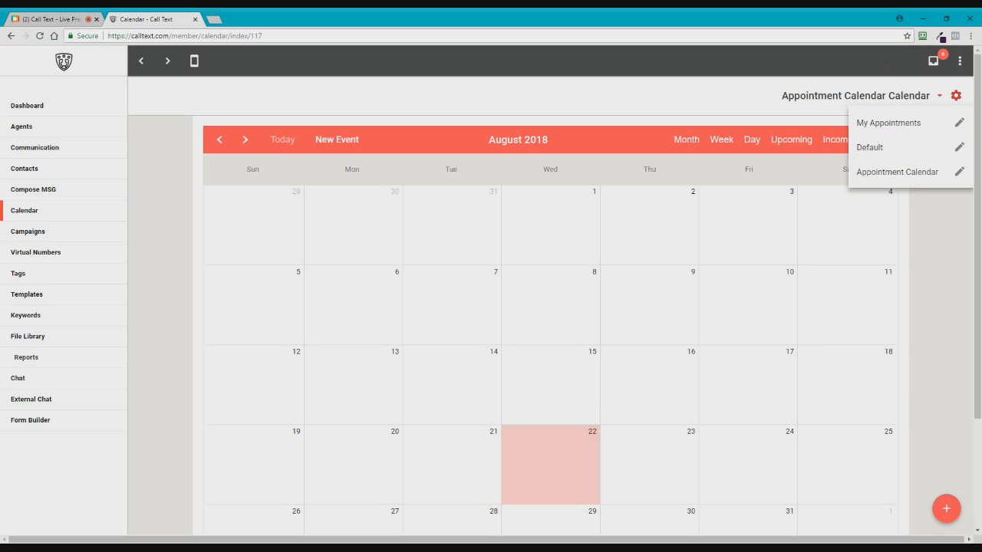
pyautogui.click(961, 174)
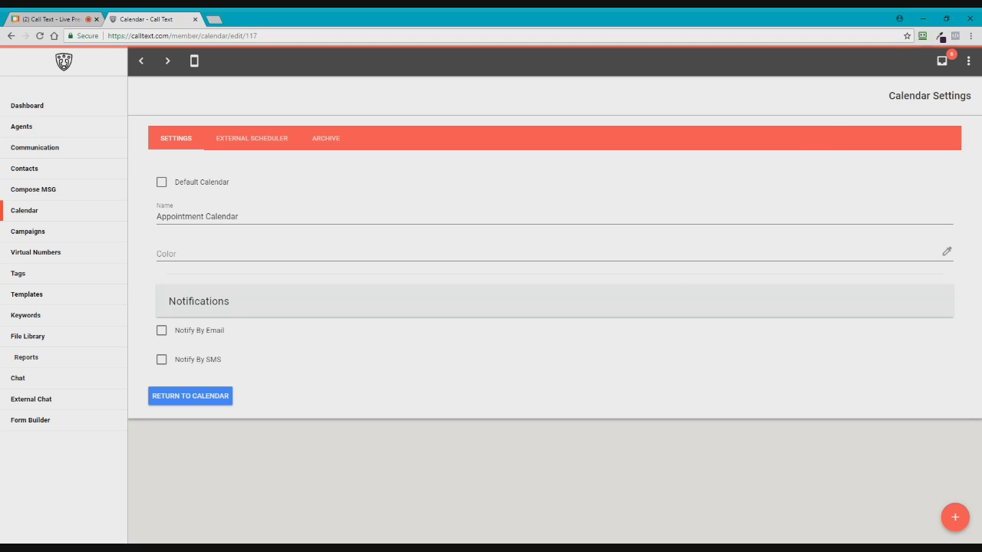
pyautogui.click(239, 145)
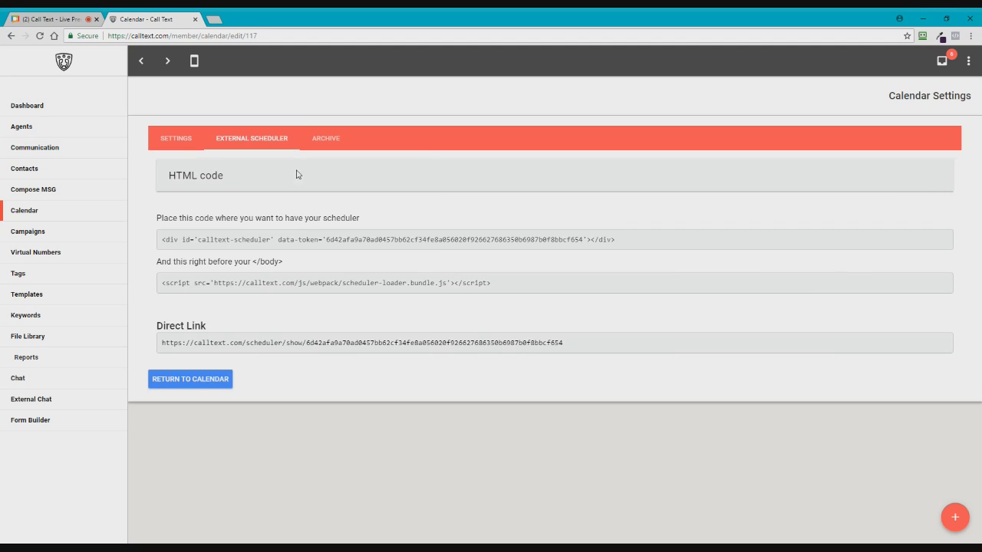
pyautogui.keyDown('ctrl'); pyautogui.click(264, 345); pyautogui.keyUp('ctrl')
# Step: Choose Free Offer Appointment in the public scheduler and pick August 23 as the date
pyautogui.click(236, 17)
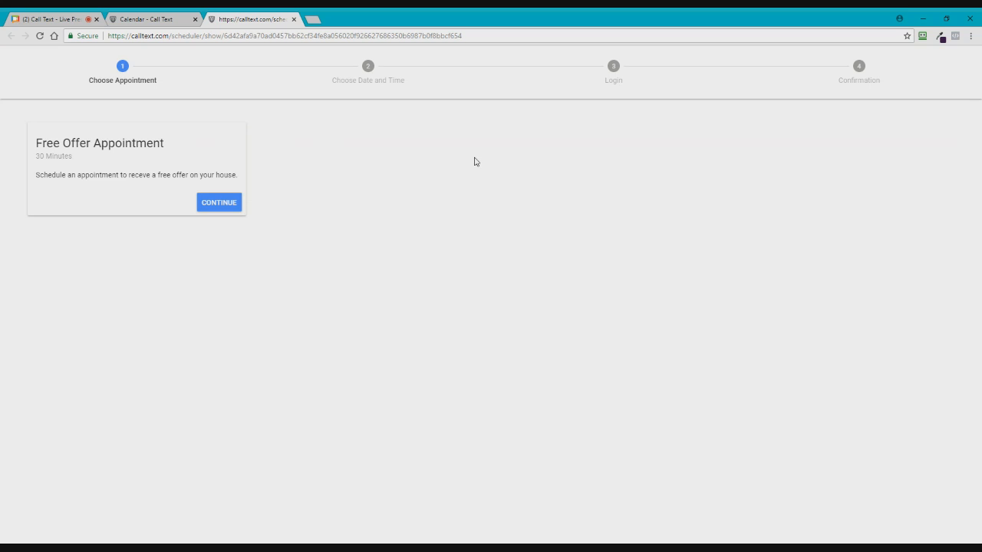
pyautogui.click(228, 212)
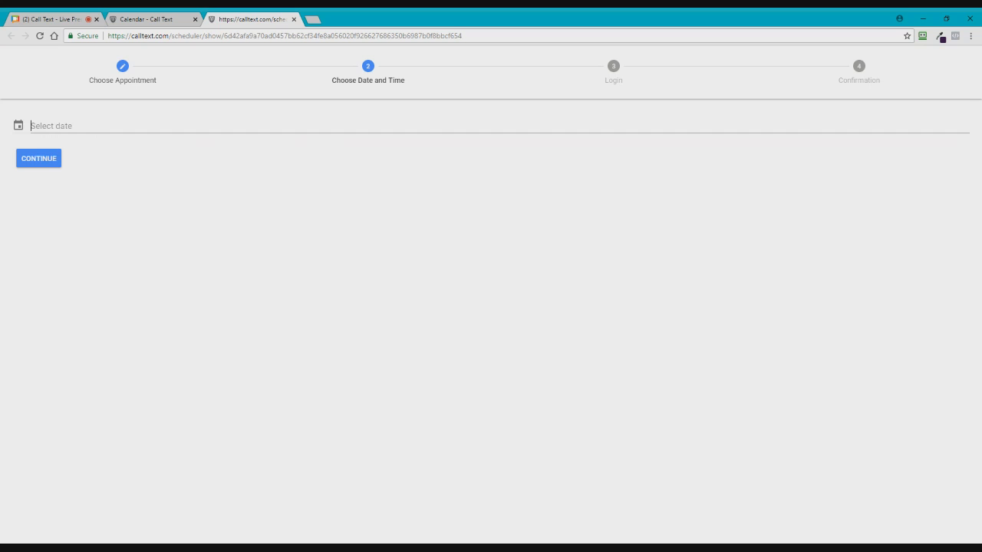
pyautogui.click(98, 126)
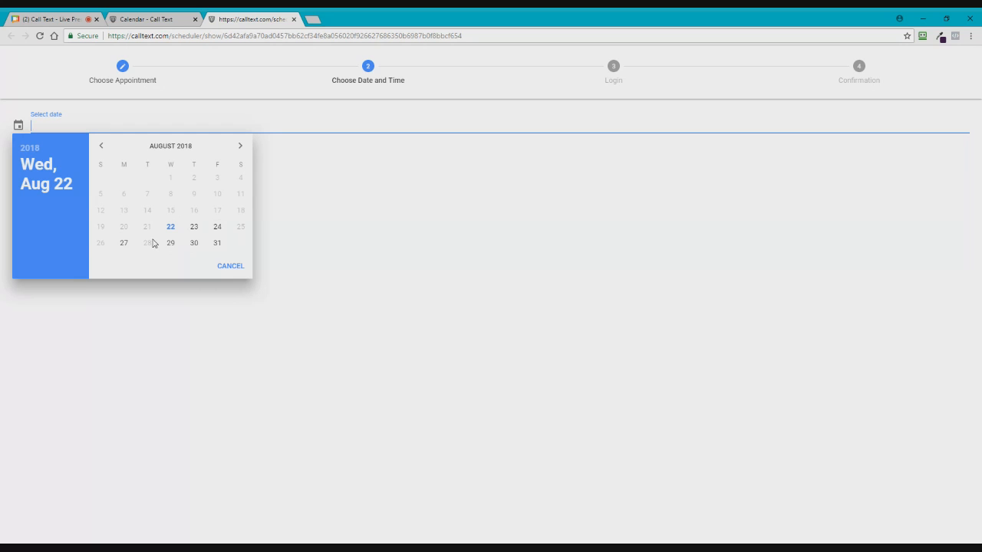
pyautogui.click(193, 229)
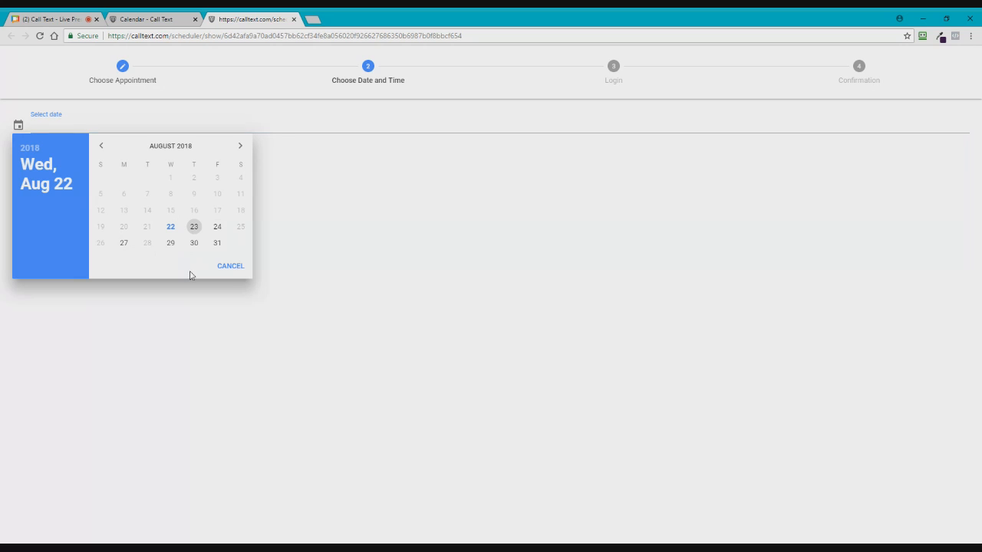
pyautogui.click(48, 164)
pyautogui.click(48, 165)
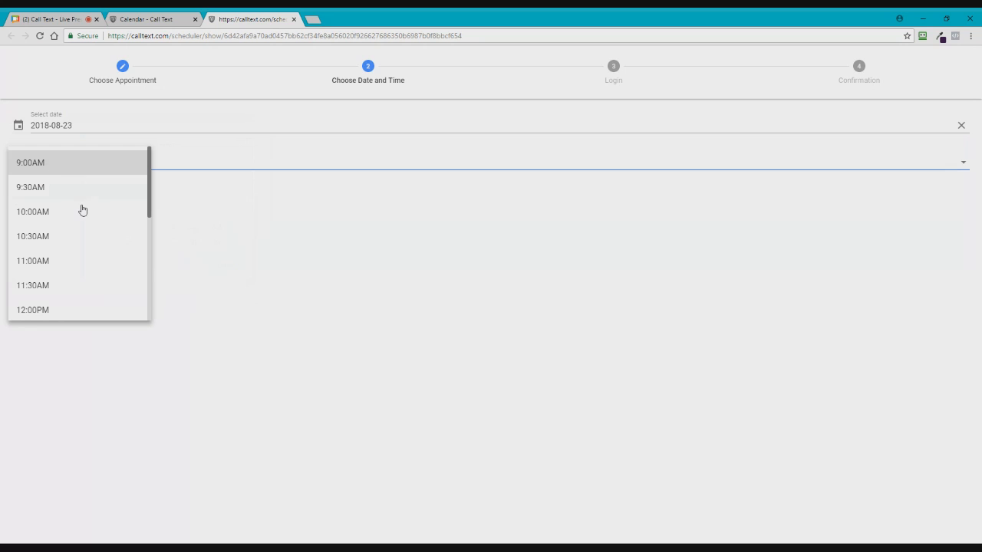
# Step: Book the 11:00AM slot and continue to the Login step, returning from the New Account form
pyautogui.scroll(-4, 77, 253)
pyautogui.scroll(5, 76, 259)
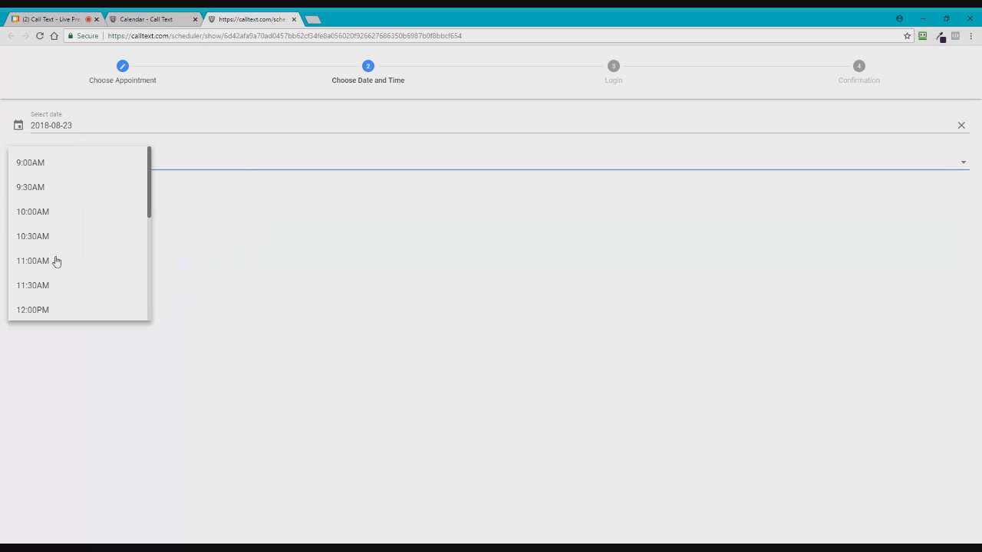
pyautogui.click(47, 265)
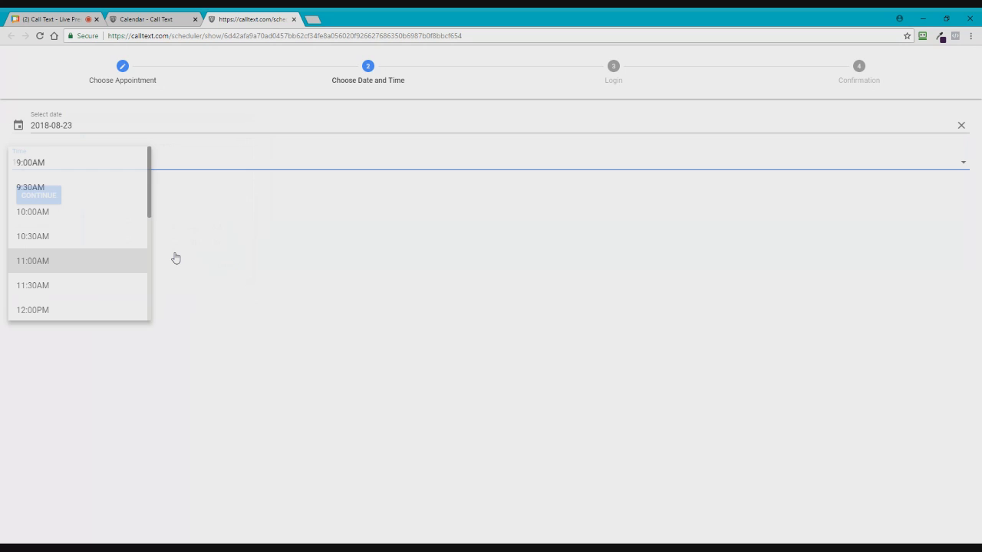
pyautogui.click(42, 196)
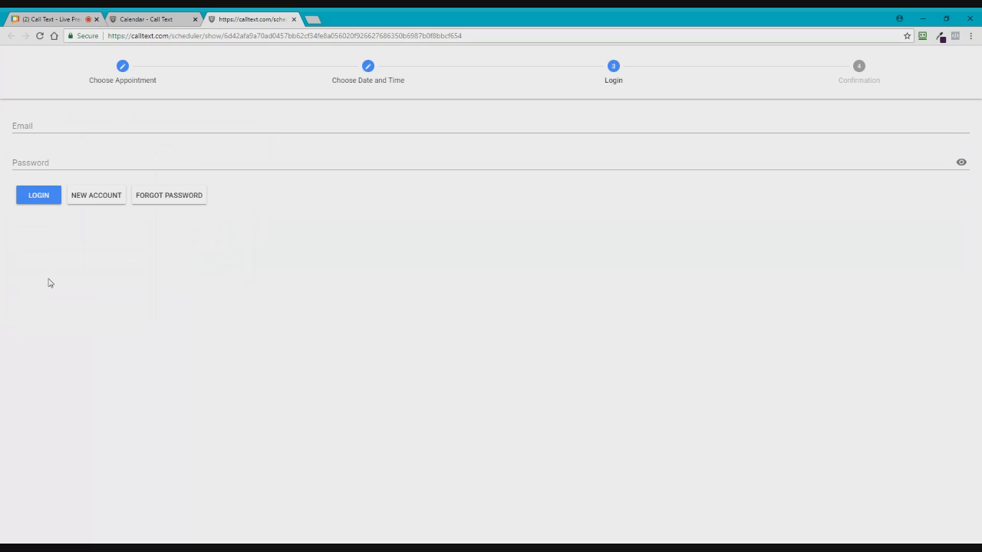
pyautogui.click(92, 202)
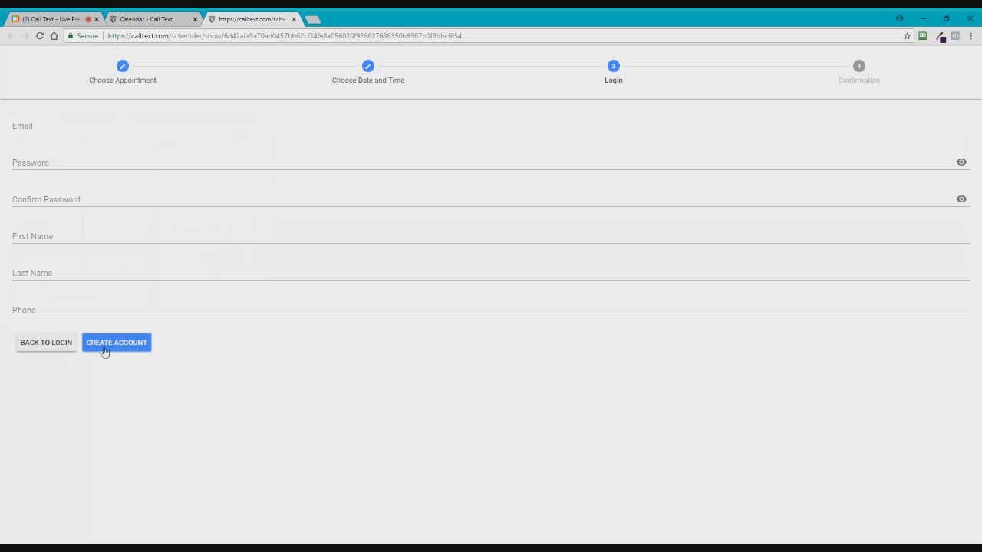
pyautogui.click(45, 343)
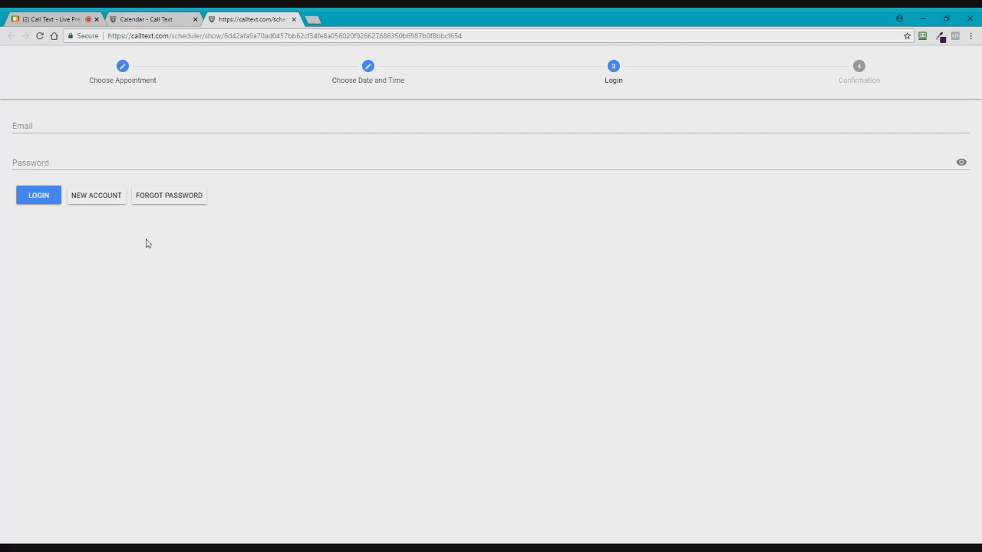
pyautogui.hotkey('ctrl', 'shift', 'Tab')
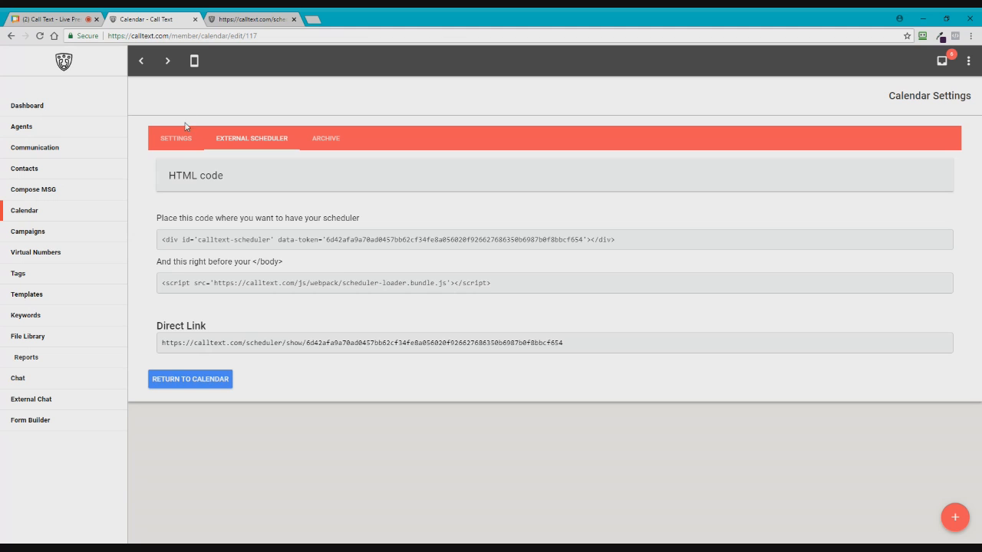
pyautogui.click(177, 140)
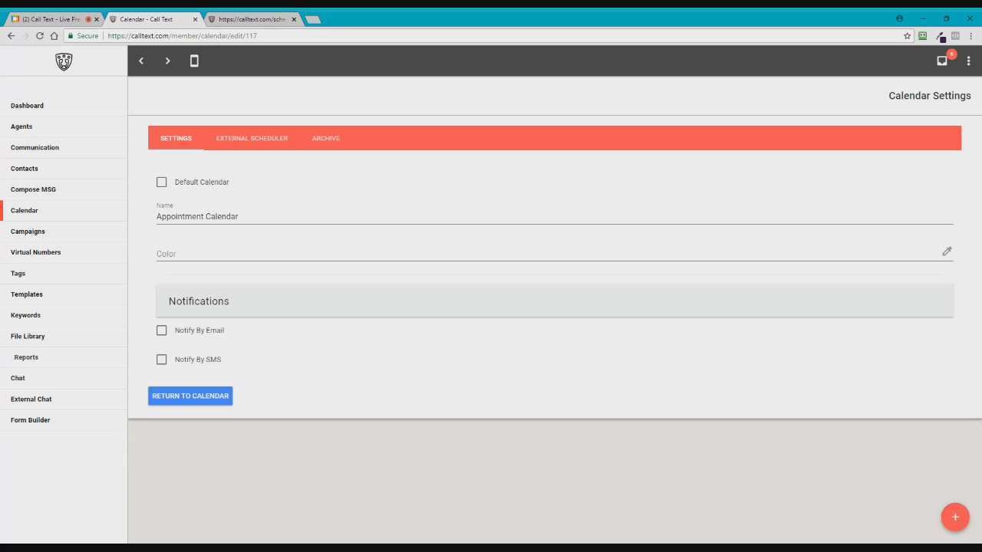
pyautogui.click(176, 330)
pyautogui.click(234, 367)
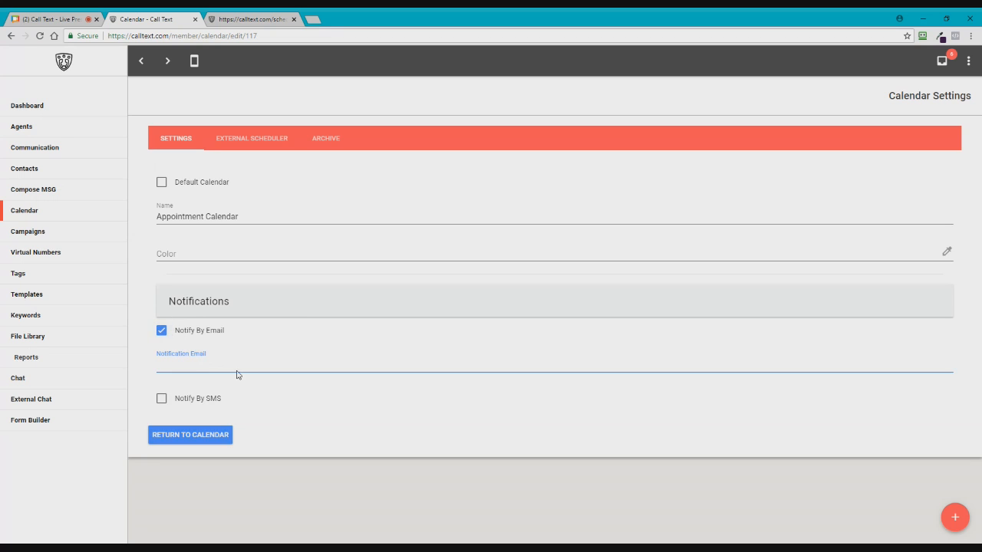
pyautogui.click(332, 406)
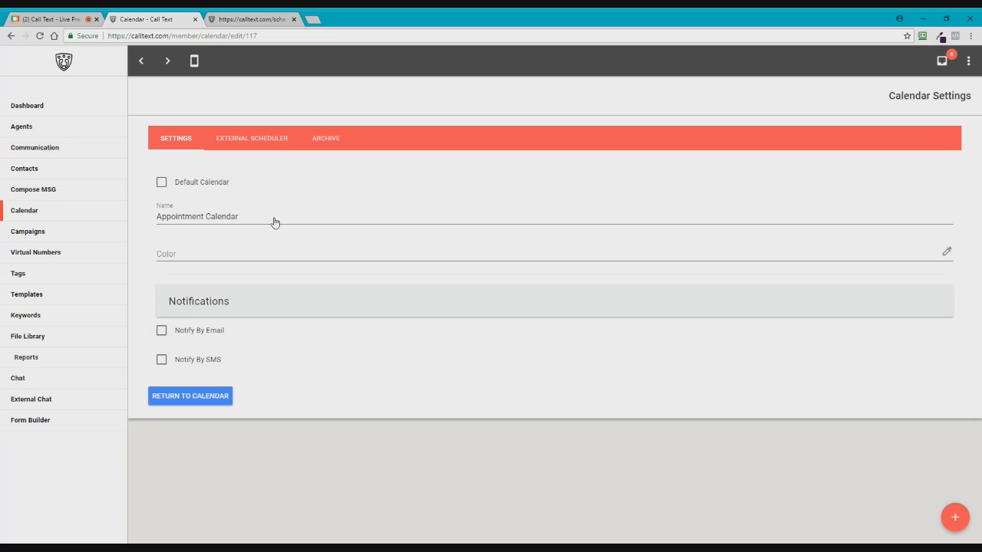
pyautogui.hotkey('ctrl', 'Tab')
# Step: Start a new scheduler account with the client's e-mail address and a password entered twice
pyautogui.click(93, 201)
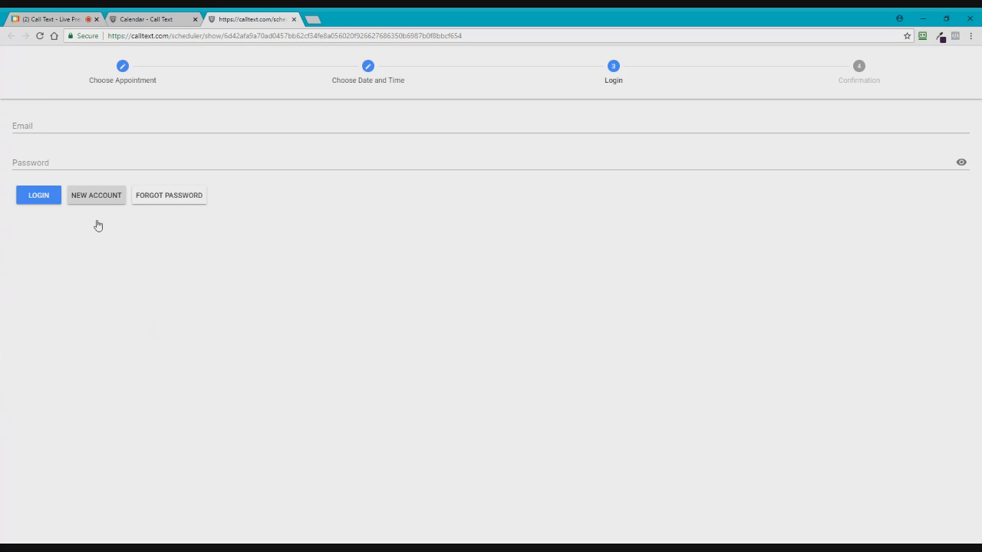
pyautogui.click(102, 127)
pyautogui.write('daffydick')
pyautogui.press('BackSpace')
pyautogui.press('BackSpace')
pyautogui.press('BackSpace')
pyautogui.press('BackSpace')
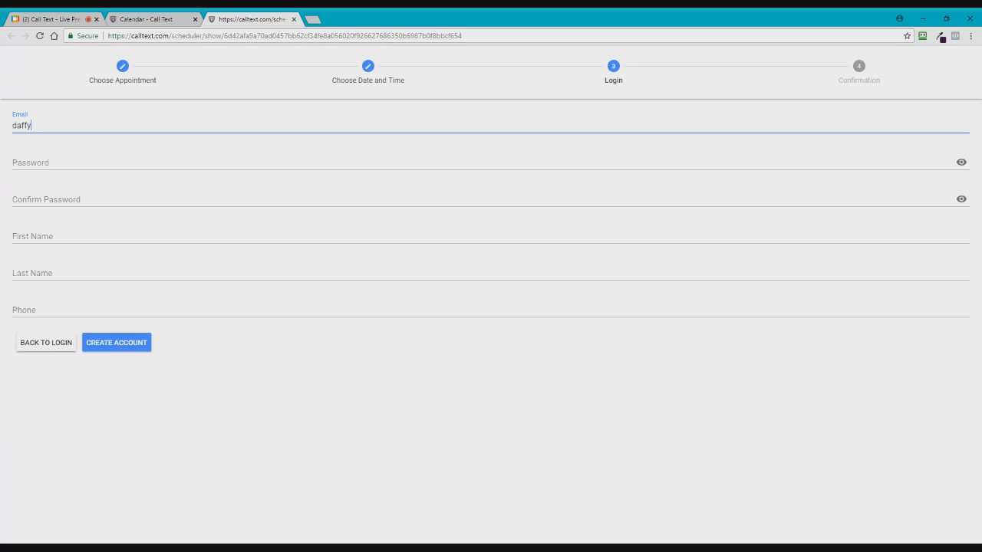
pyautogui.write('duck@nomail.com')
pyautogui.press('Tab')
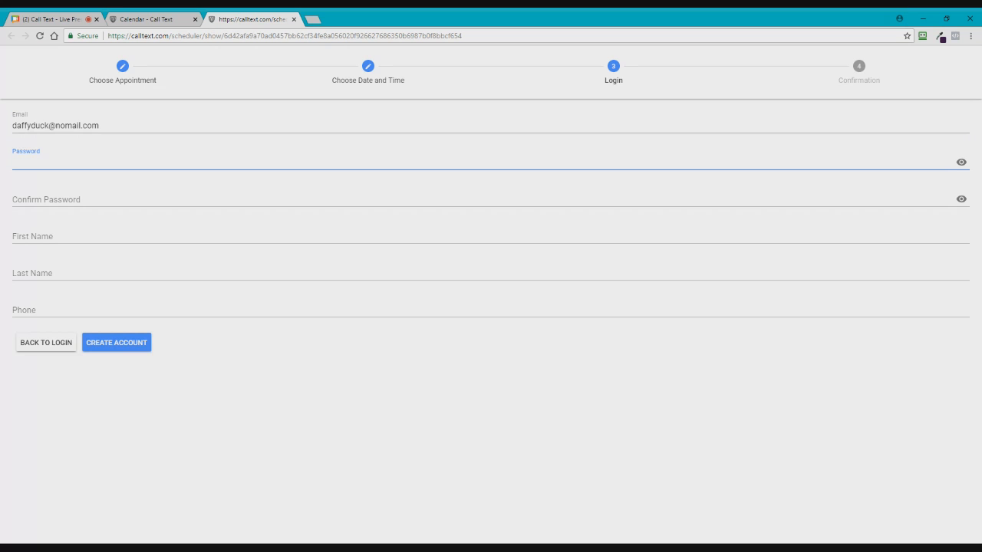
pyautogui.write('password1')
pyautogui.press('Tab')
pyautogui.write('password1')
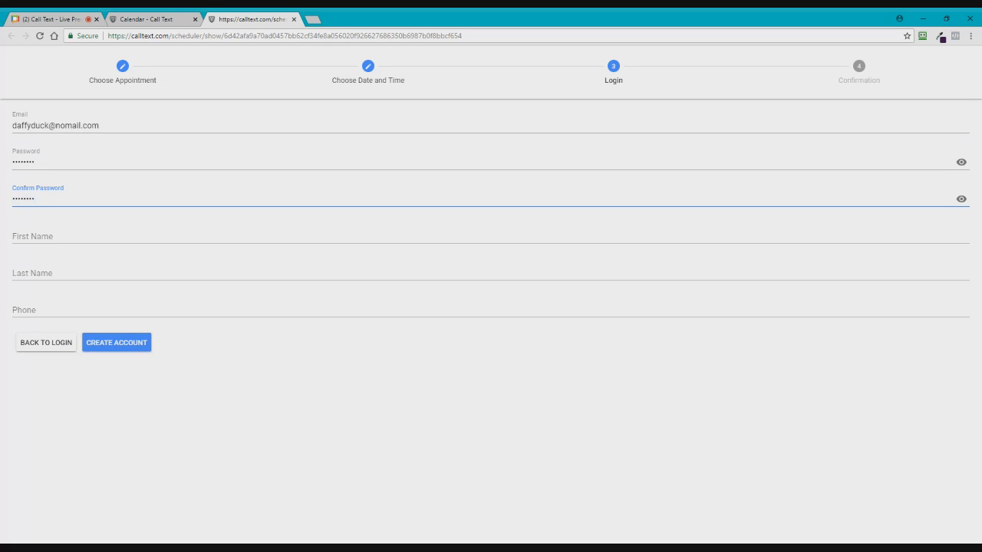
# Step: Fill in the client's first name, last name and phone number, then create the account
pyautogui.press('Tab')
pyautogui.write('Daffy')
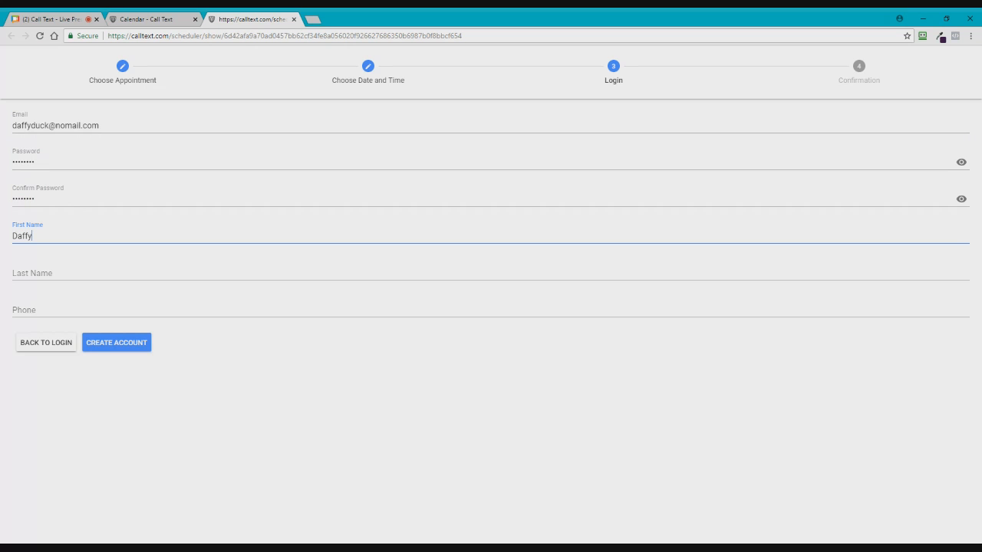
pyautogui.press('Tab')
pyautogui.write('Duck')
pyautogui.press('Tab')
pyautogui.write('111) 1')
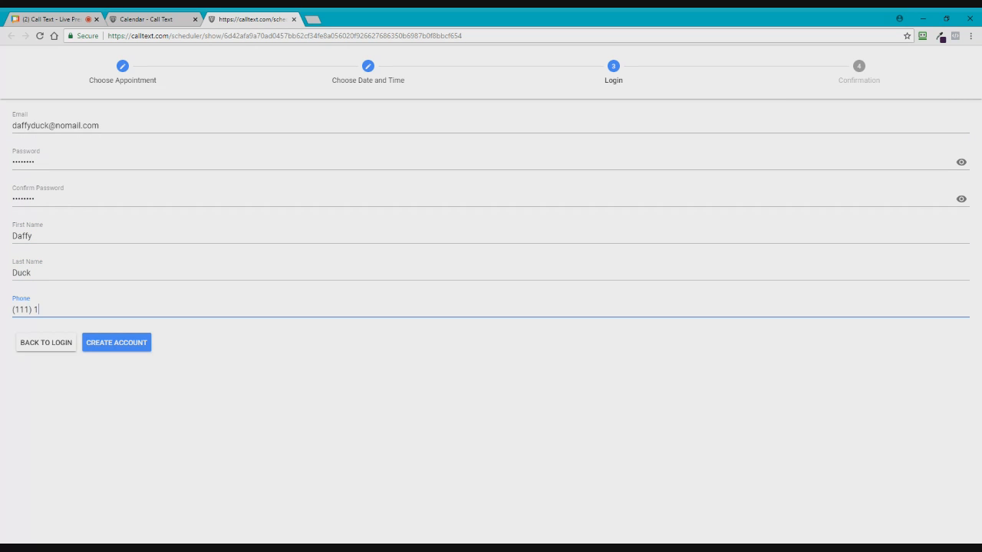
pyautogui.write('11-1105')
pyautogui.press('Return')
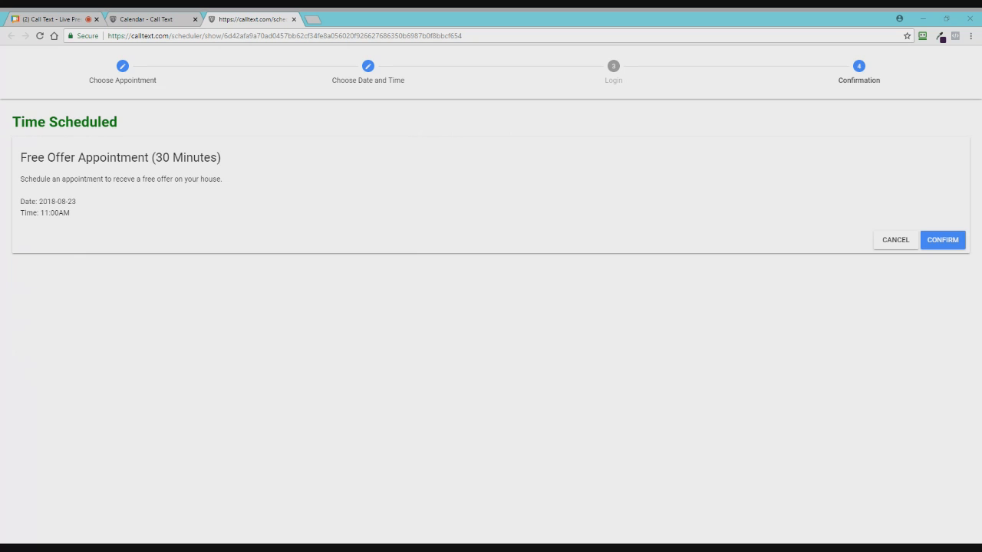
# Step: Confirm the Free Offer booking and open the Calendar page in the member Calendar tab
pyautogui.click(949, 239)
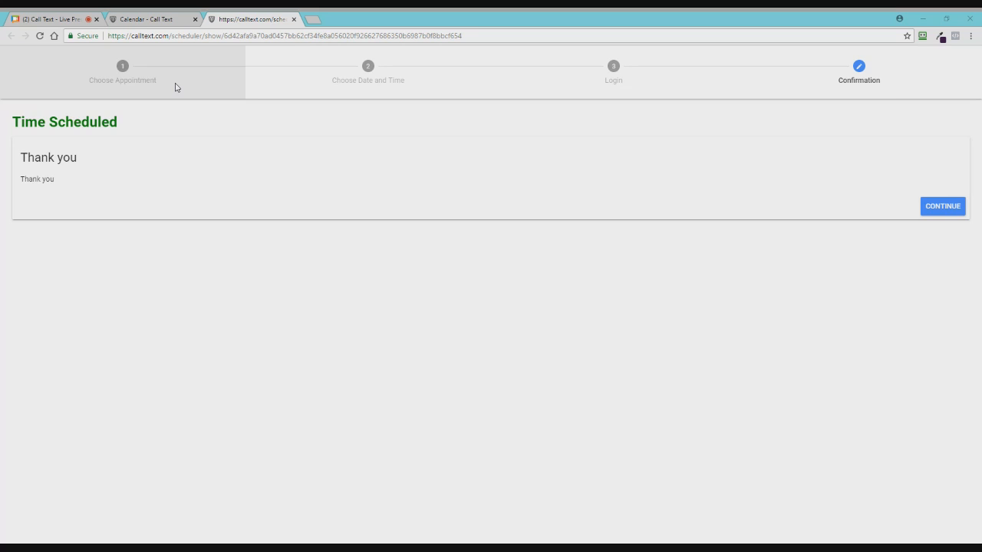
pyautogui.click(163, 16)
pyautogui.click(24, 215)
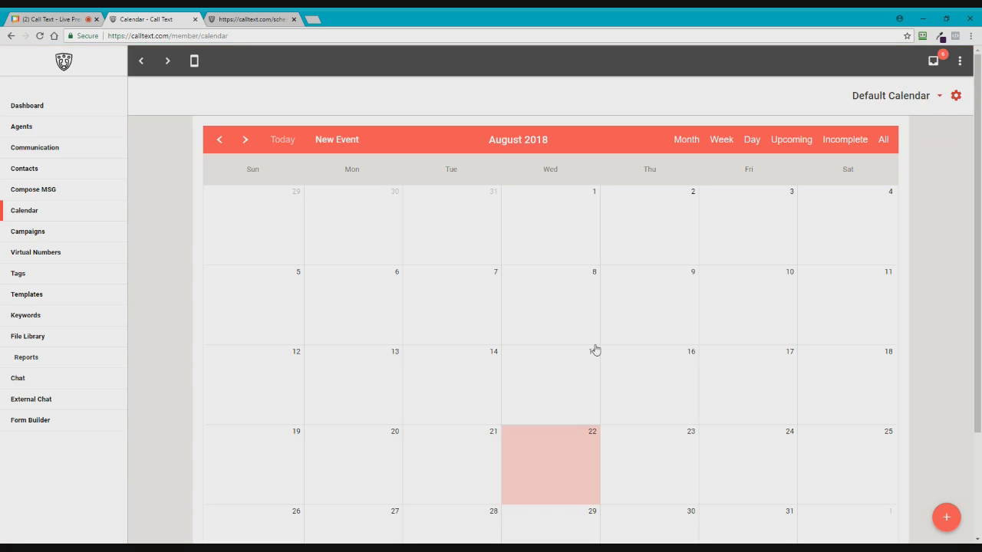
# Step: Switch to the Appointment Calendar and inspect the 11a booking on 23 August without changes
pyautogui.click(940, 97)
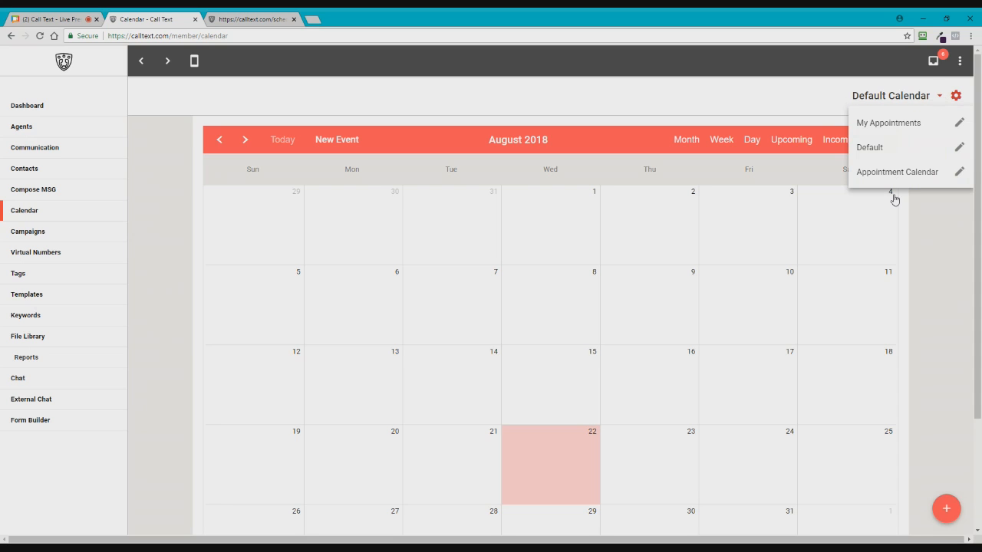
pyautogui.click(893, 178)
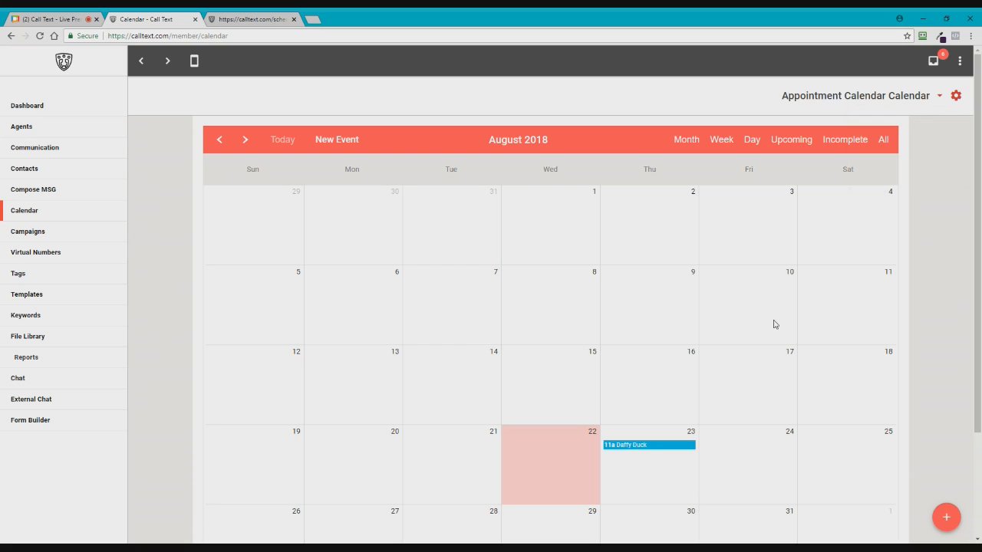
pyautogui.click(622, 446)
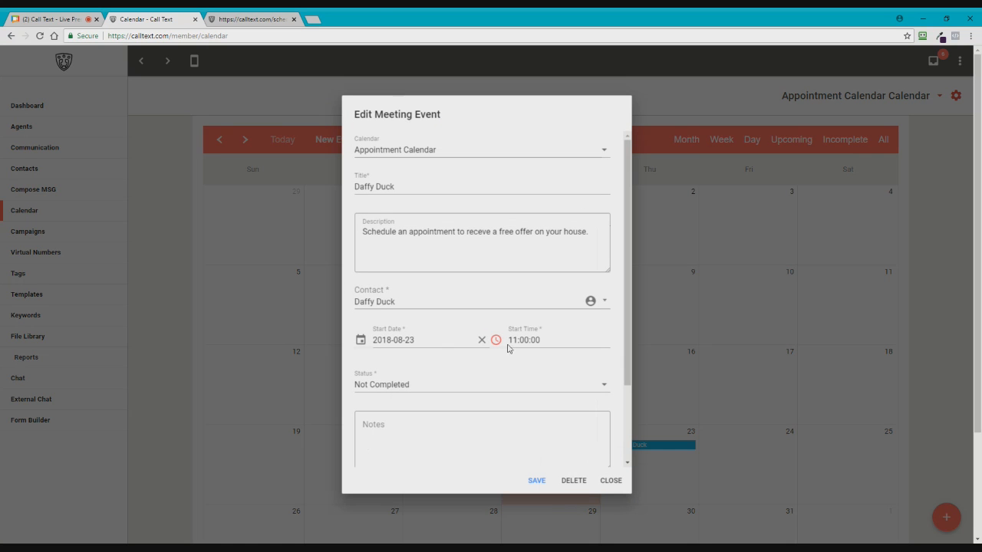
pyautogui.scroll(-5, 458, 343)
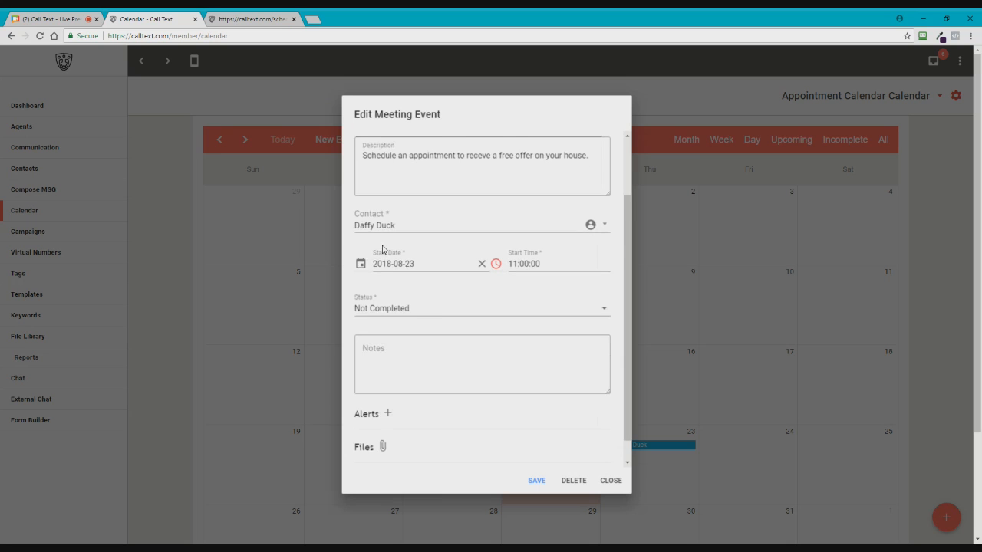
pyautogui.click(634, 530)
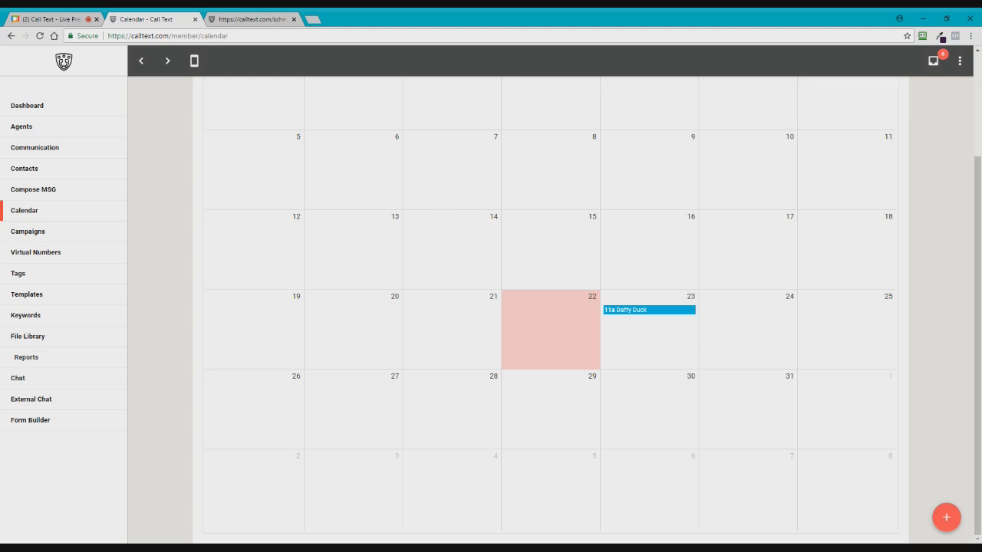
pyautogui.scroll(3, 450, 361)
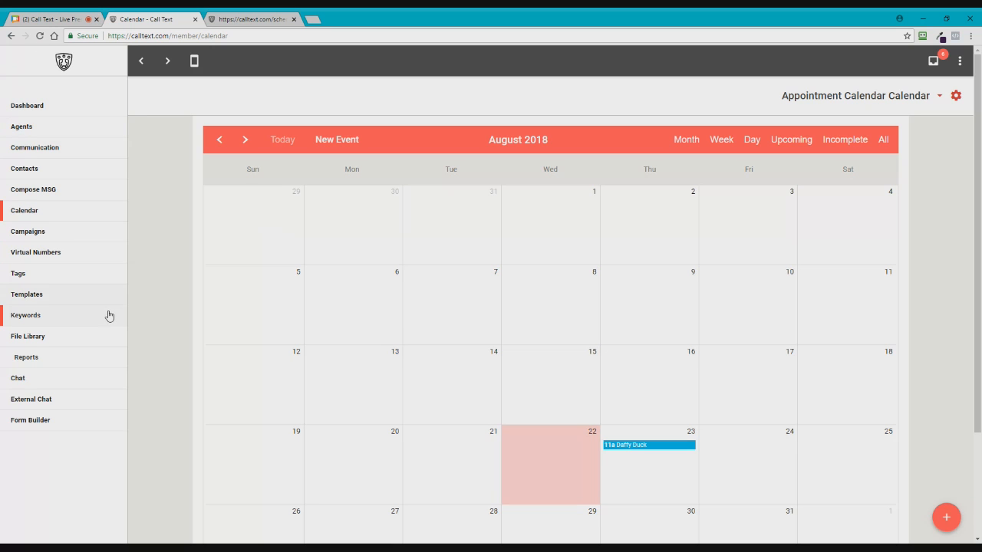
# Step: Open the phone dialer, browse Recent and Favorites, and key the contact's number on the Dial pad
pyautogui.click(194, 61)
pyautogui.click(192, 64)
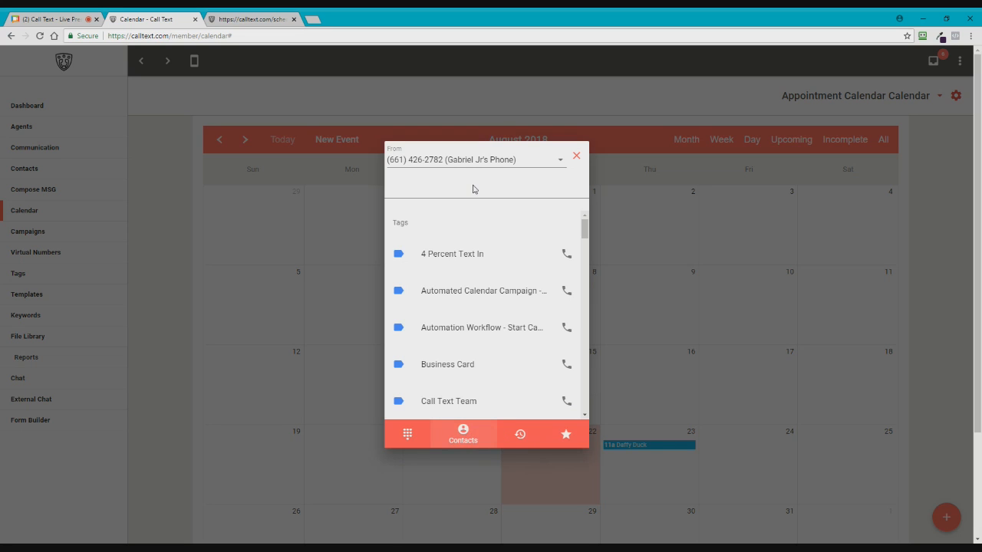
pyautogui.click(518, 440)
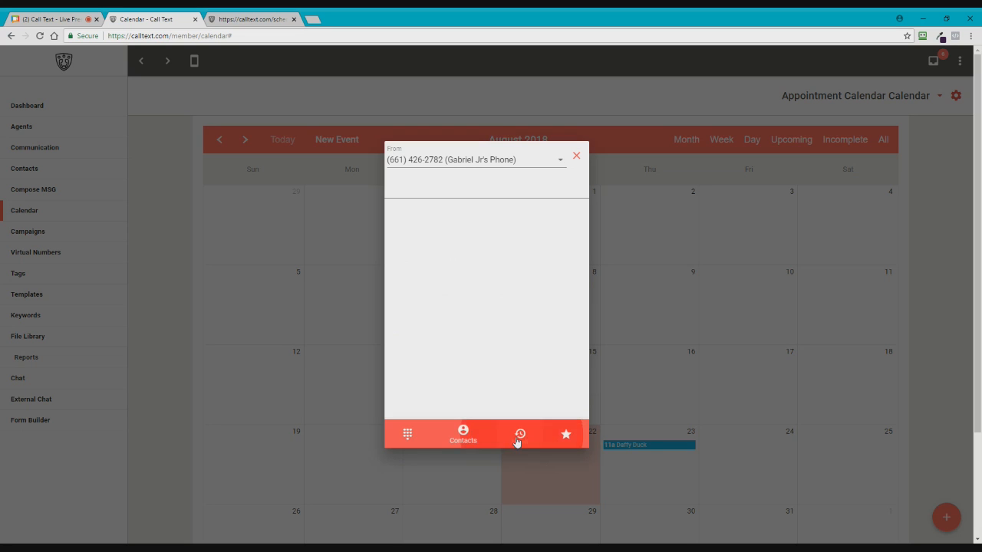
pyautogui.click(568, 439)
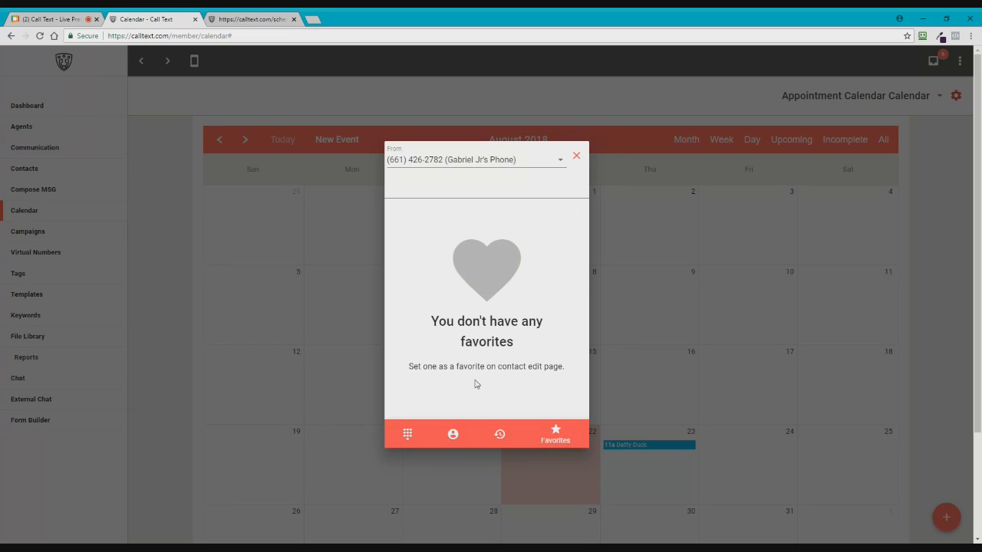
pyautogui.click(408, 442)
pyautogui.click(442, 193)
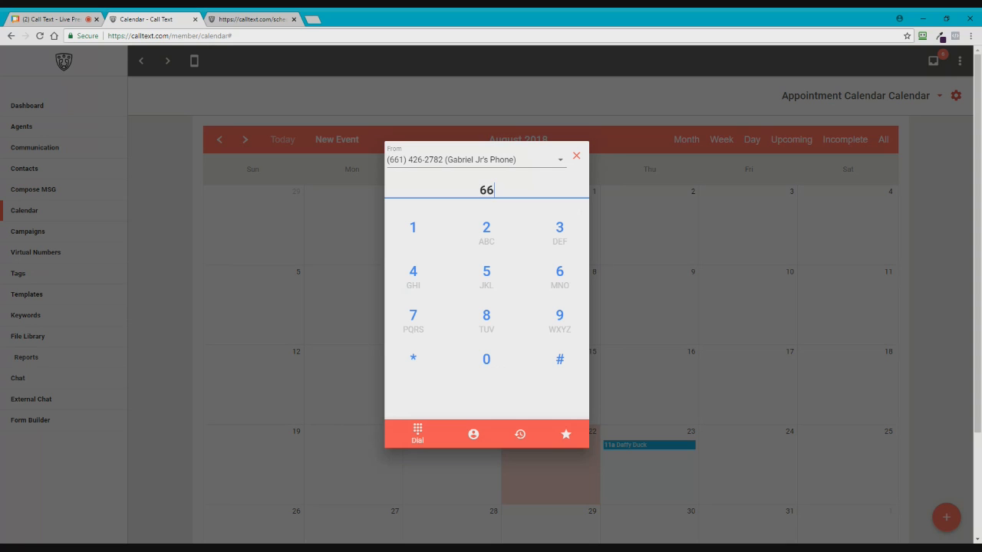
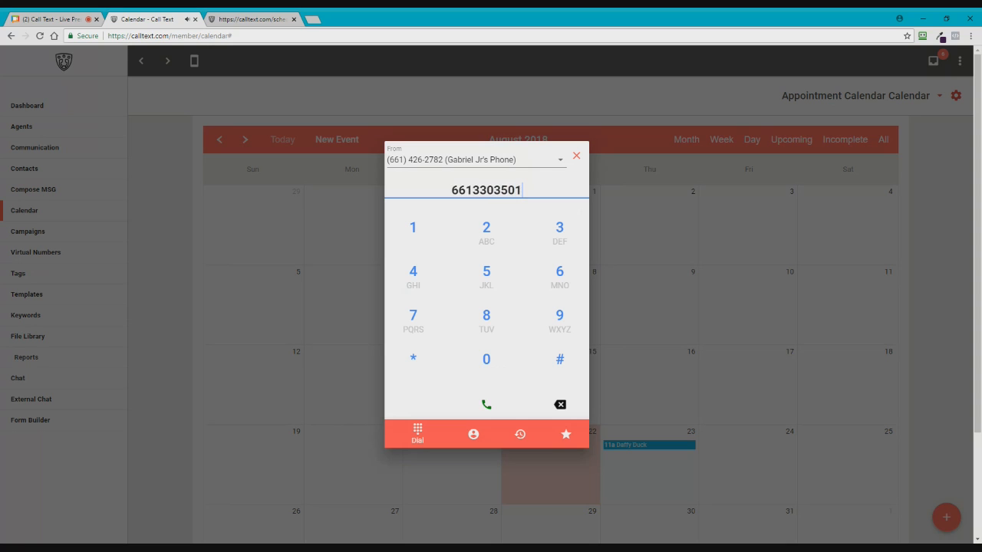
# Step: Call the entered number, review the transfer and voice blast options, and open the fill-form dialog
pyautogui.click(488, 407)
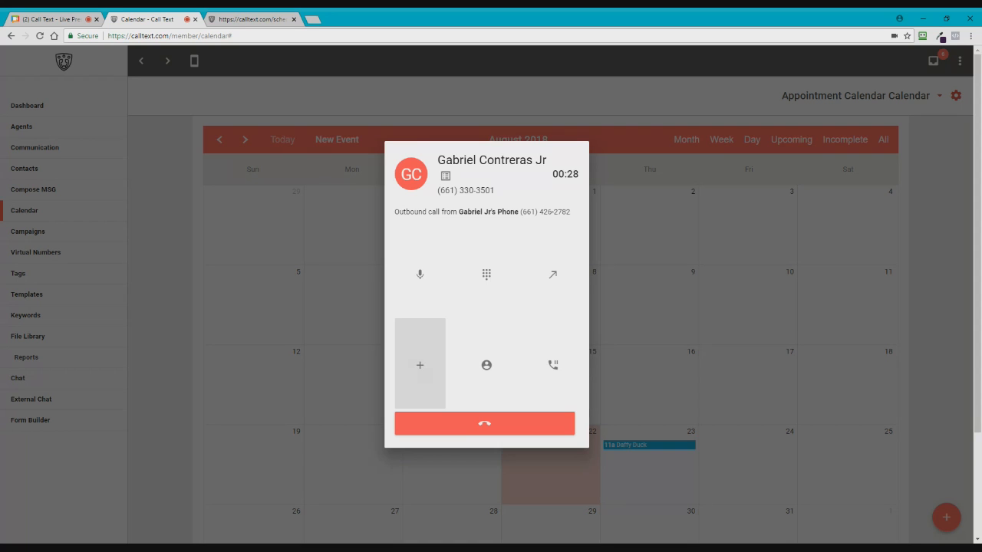
pyautogui.click(554, 276)
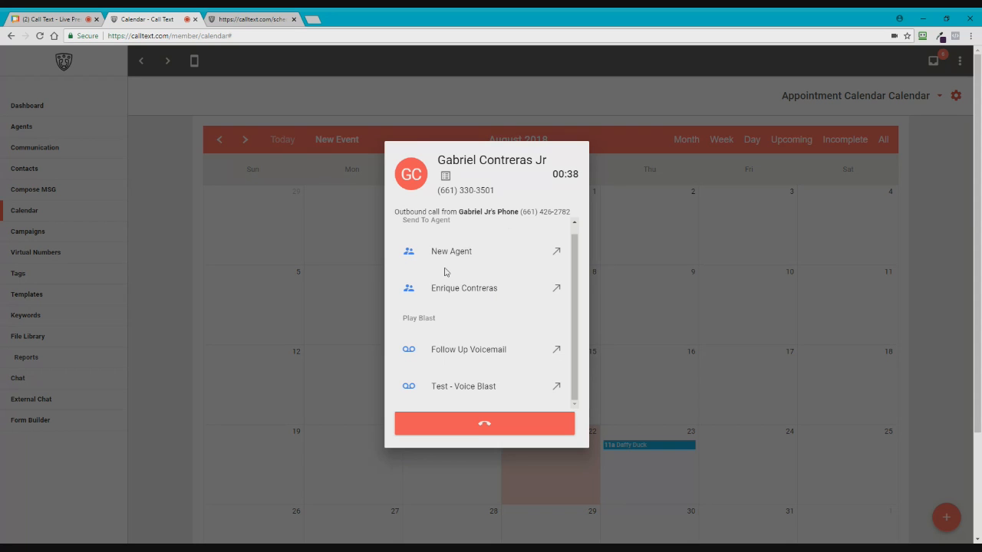
pyautogui.scroll(-1, 461, 287)
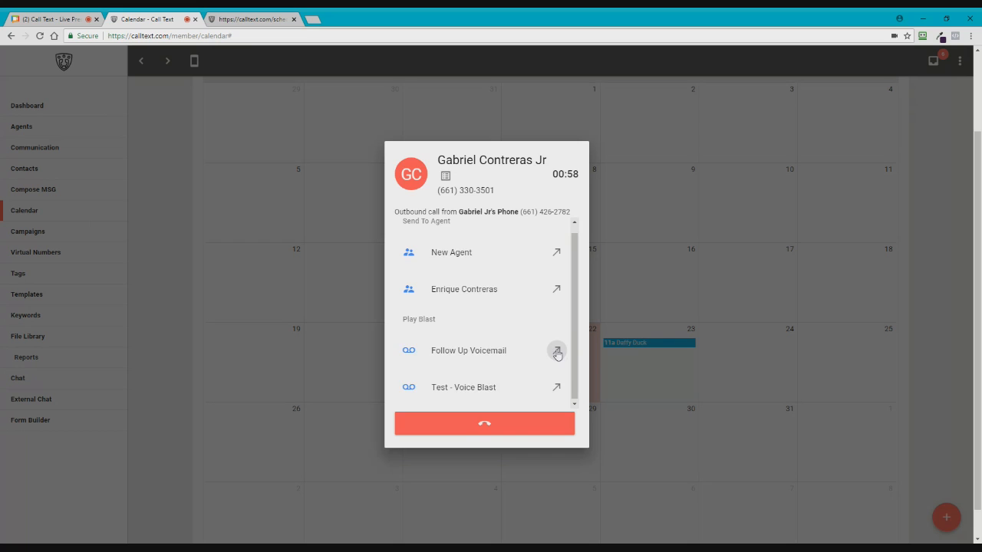
pyautogui.scroll(1, 506, 403)
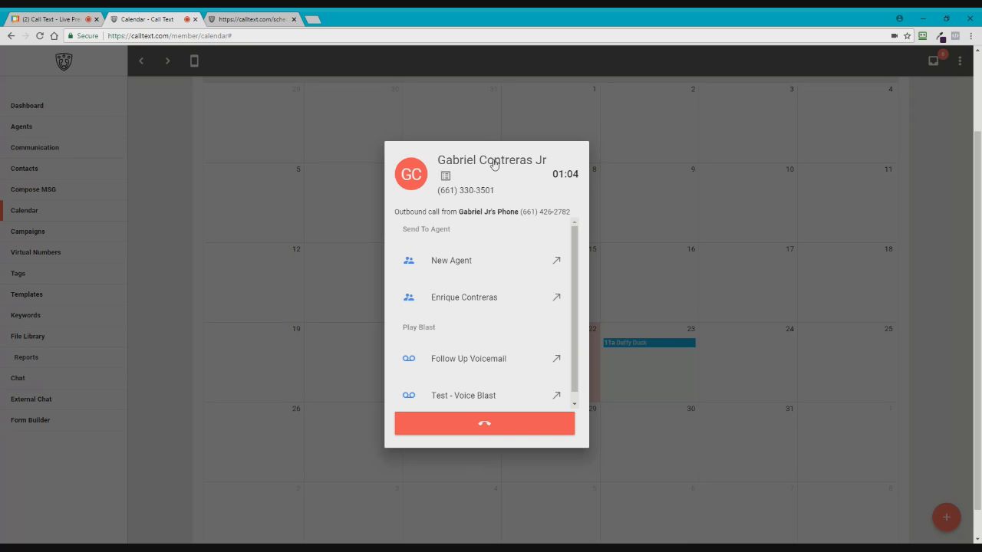
pyautogui.click(446, 179)
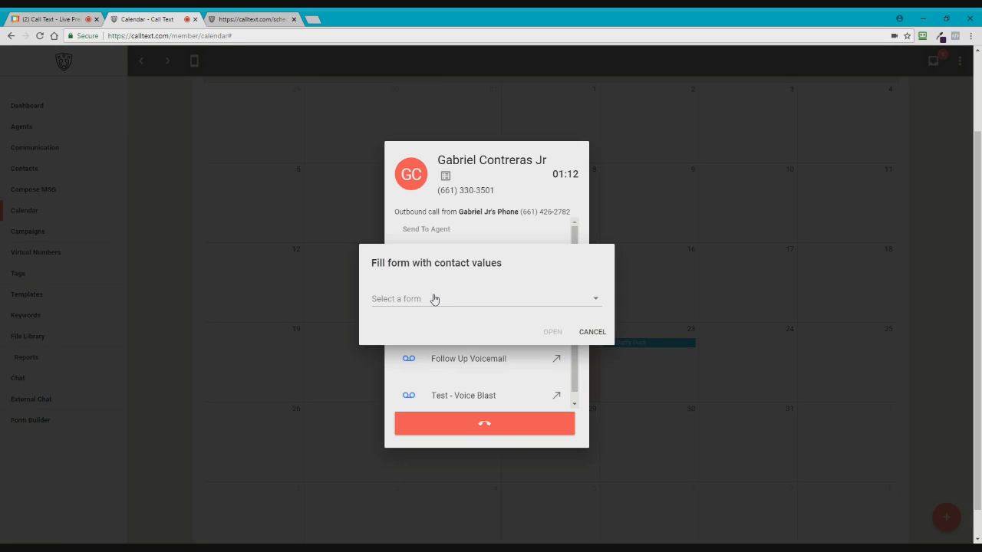
# Step: Open the Free Report form prefilled with the contact's names
pyautogui.click(434, 300)
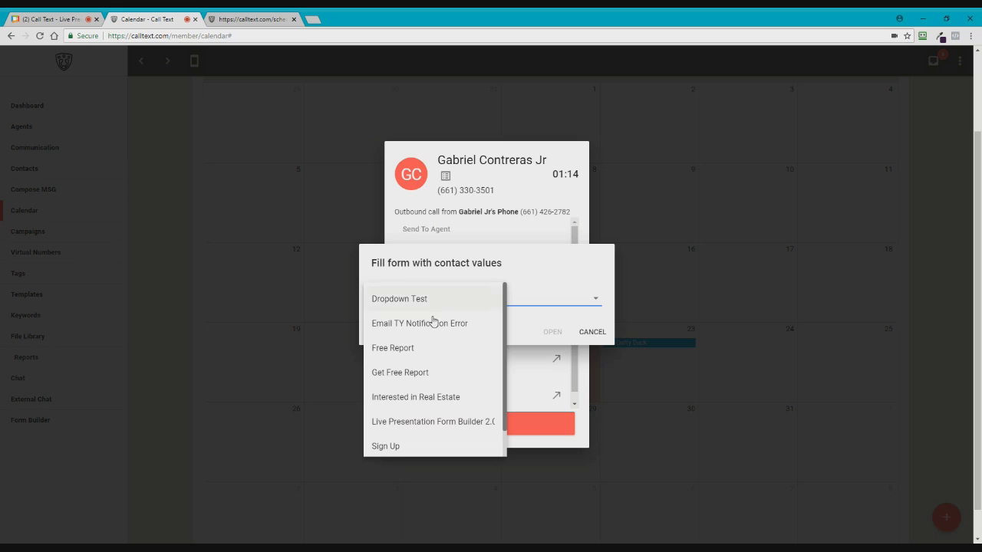
pyautogui.click(400, 349)
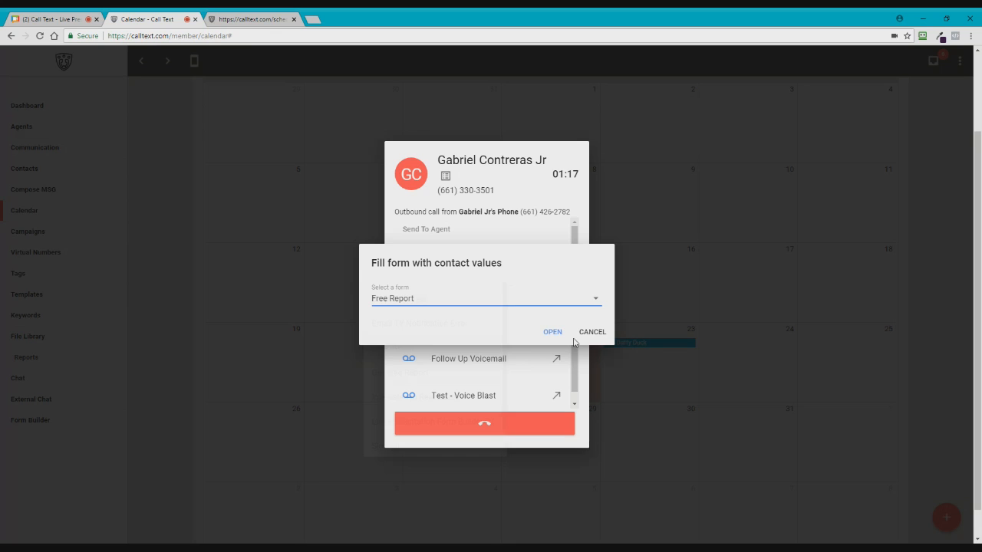
pyautogui.click(553, 333)
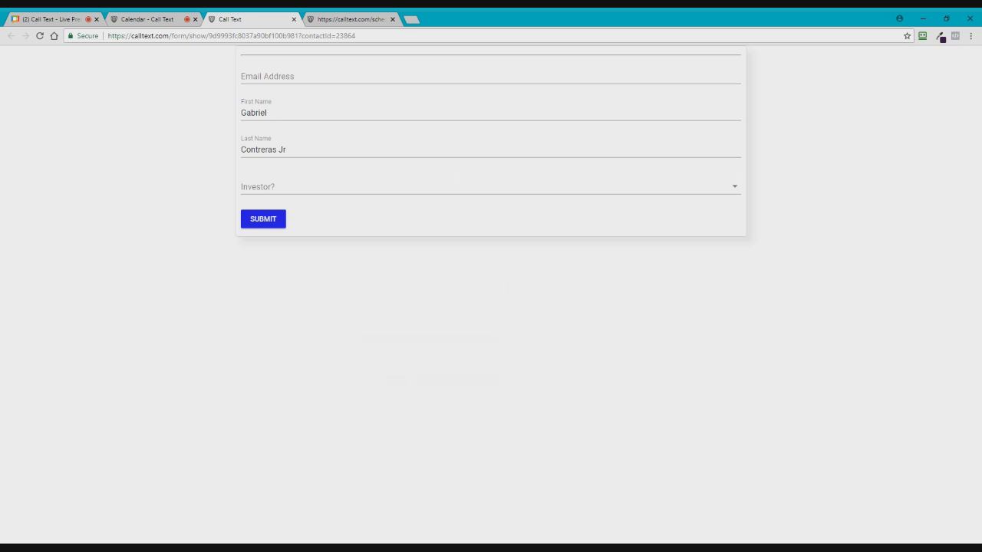
# Step: Set Investor? to Value in the Free Report form and return to the Calendar call tab
pyautogui.press('Tab')
pyautogui.press('Tab')
pyautogui.hotkey('shift', 'Tab')
pyautogui.hotkey('shift', 'Tab')
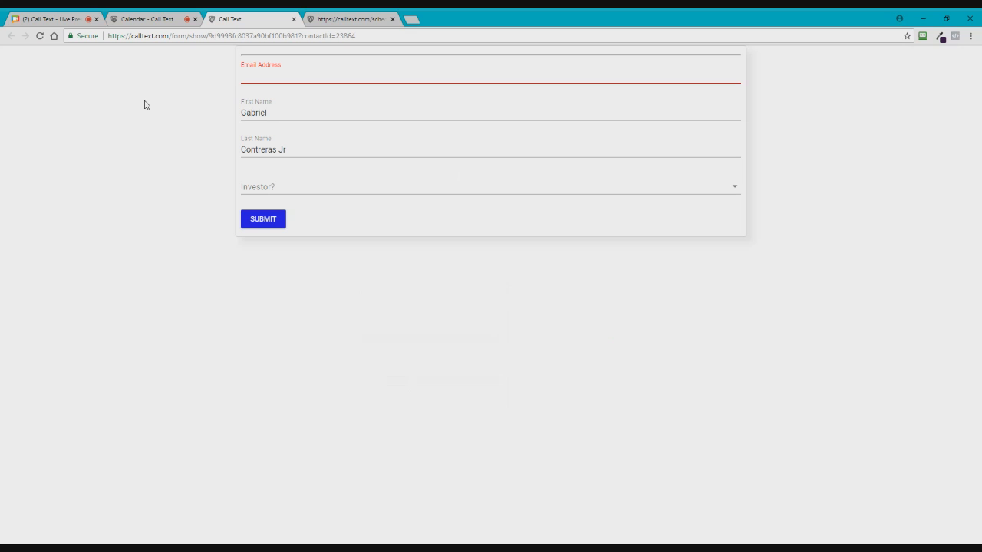
pyautogui.click(278, 187)
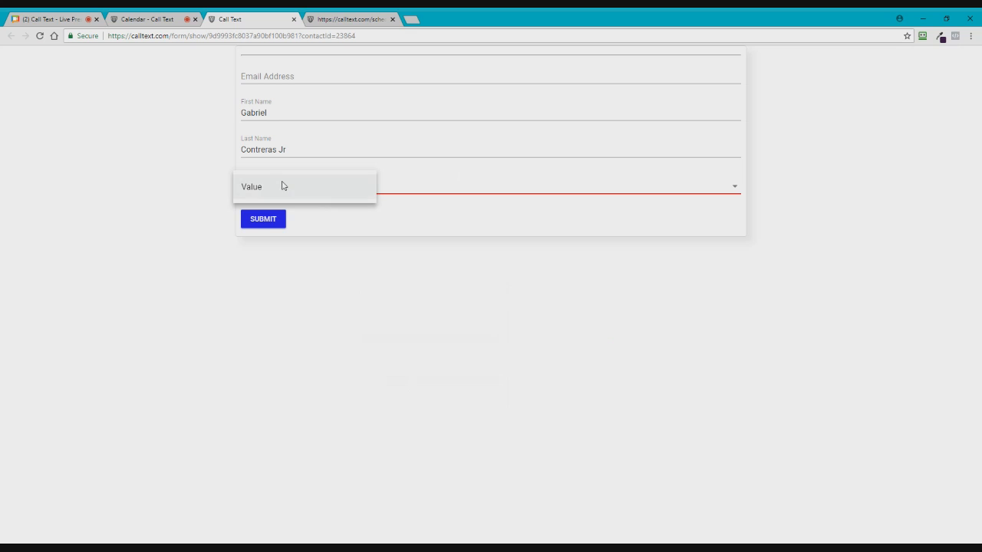
pyautogui.click(264, 190)
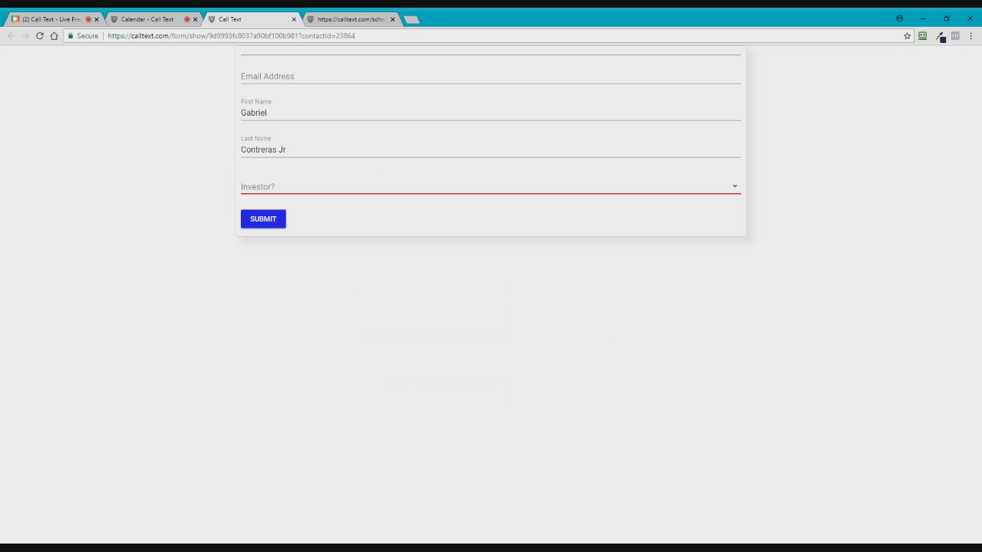
pyautogui.click(155, 19)
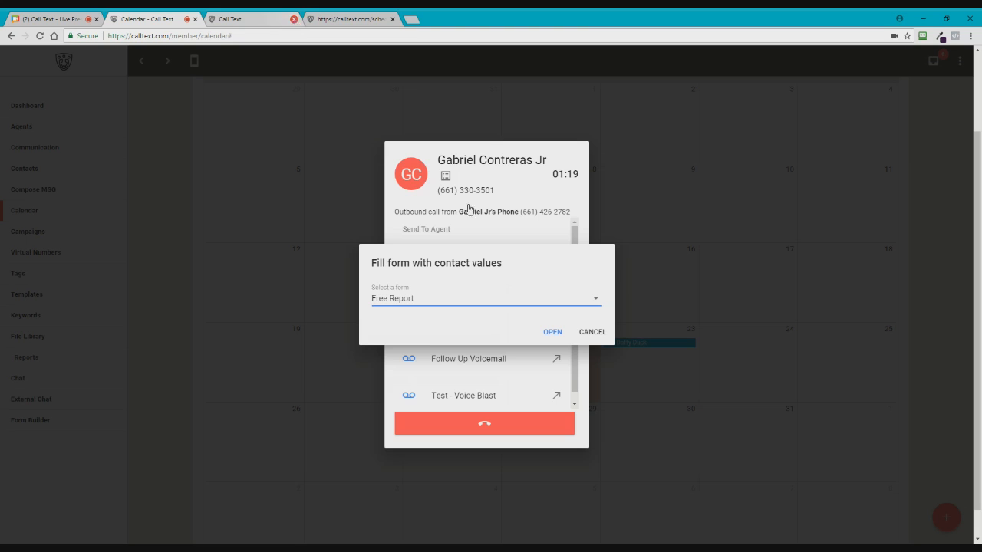
# Step: Cancel the fill-form dialog and return to the AnyMeeting screen-sharing tab
pyautogui.click(600, 335)
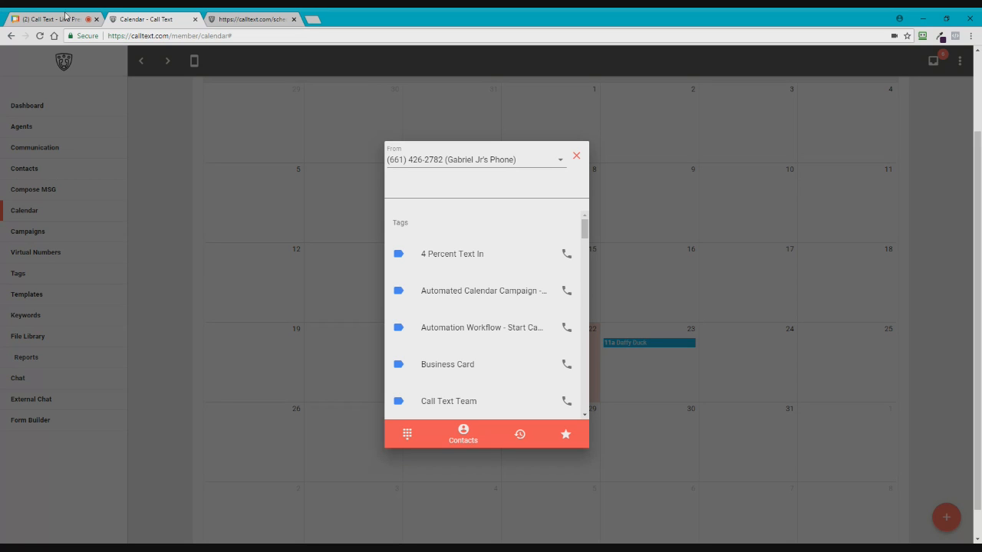
pyautogui.click(86, 22)
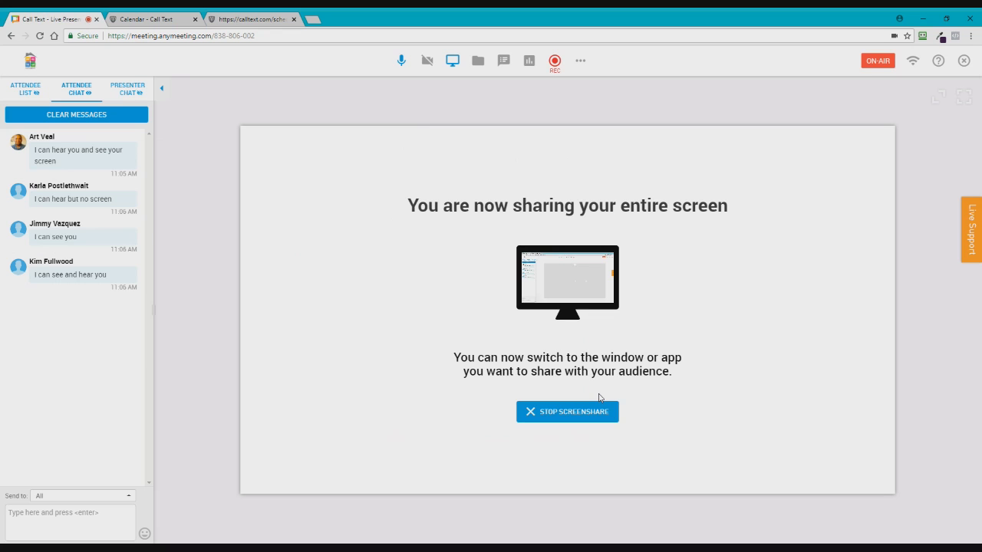